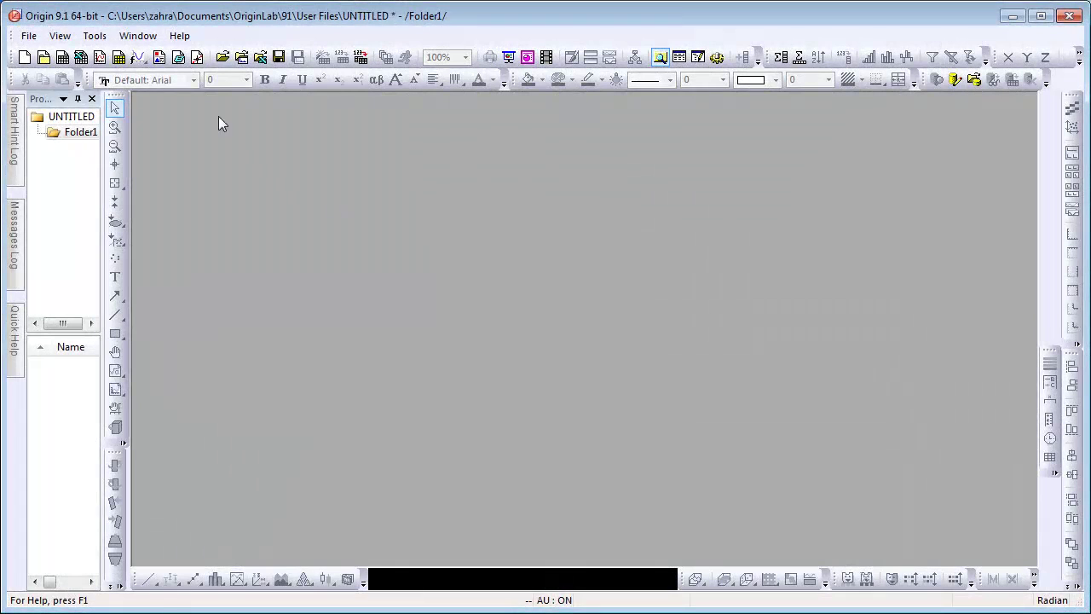
Open the TwoPeaks.bmp image in a new Digitize window
{"action": "left_click", "coordinate": [196, 57]}
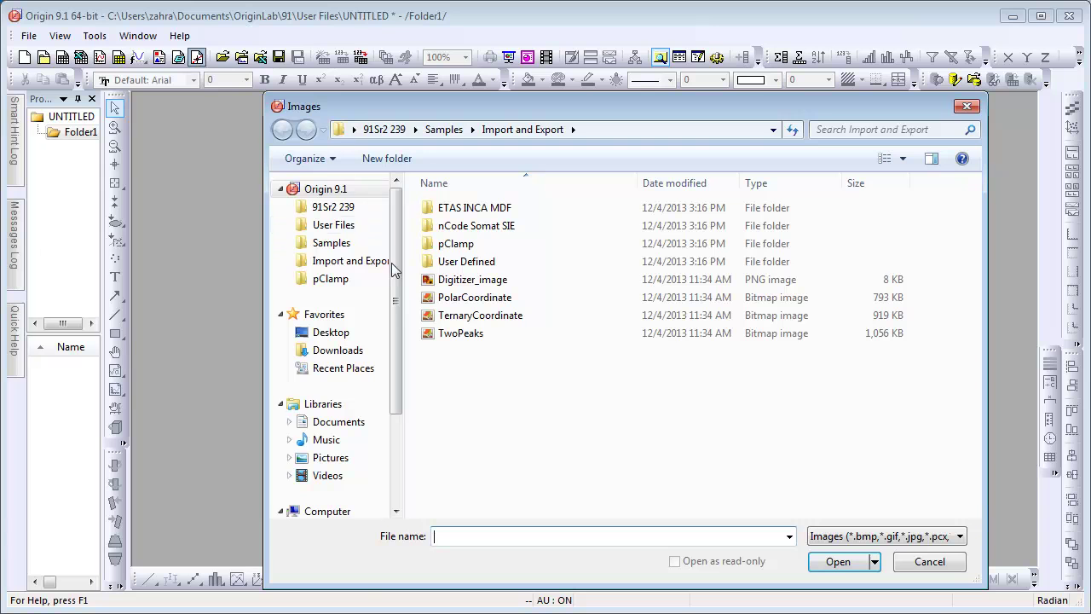
{"action": "double_click", "coordinate": [448, 333]}
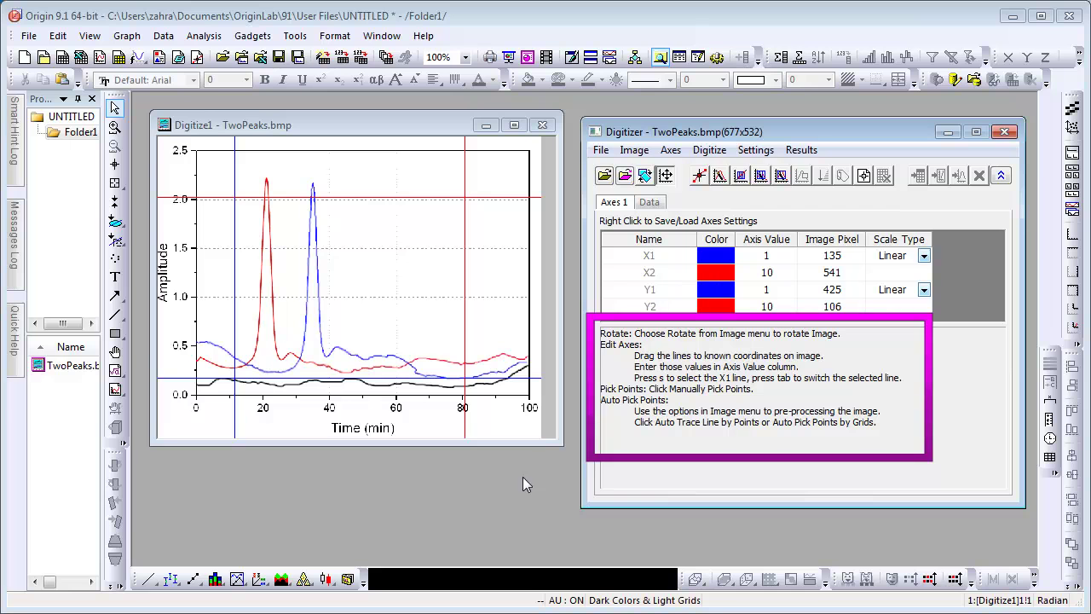
Try rotating the image in half-degree steps, then return the angle to 0
{"action": "left_click", "coordinate": [638, 152]}
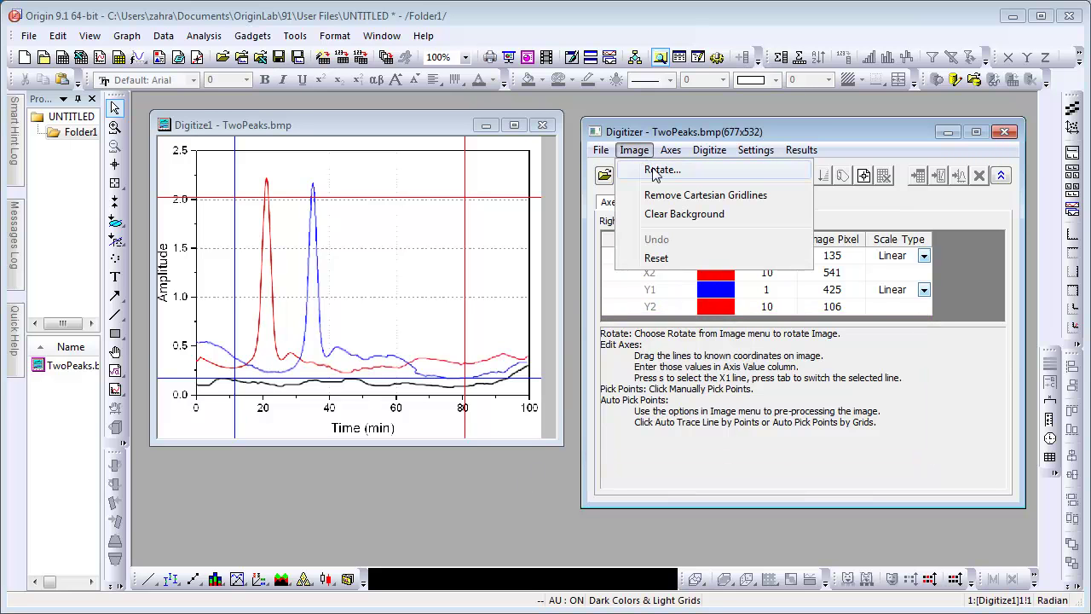
{"action": "left_click", "coordinate": [661, 170]}
{"action": "left_click", "coordinate": [801, 390]}
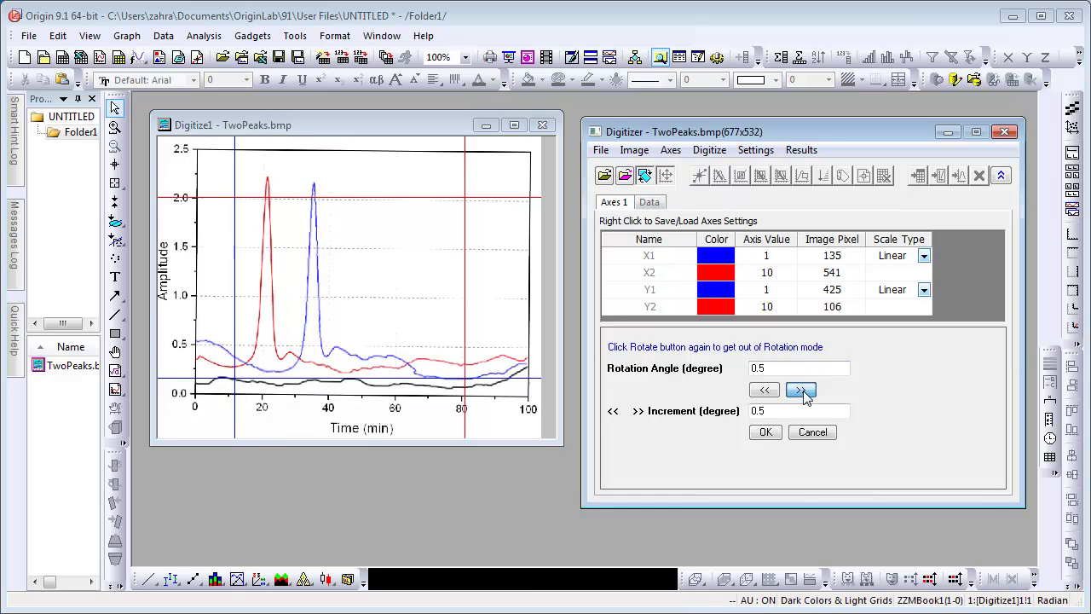
{"action": "left_click", "coordinate": [802, 391]}
{"action": "left_click", "coordinate": [802, 390]}
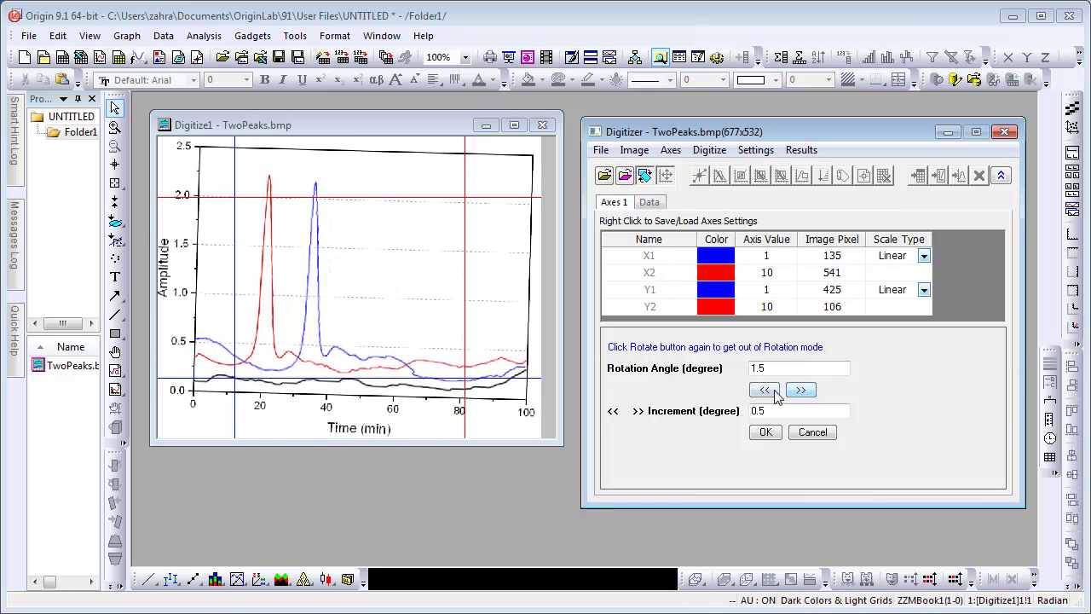
{"action": "left_click", "coordinate": [764, 390]}
{"action": "left_click", "coordinate": [765, 389]}
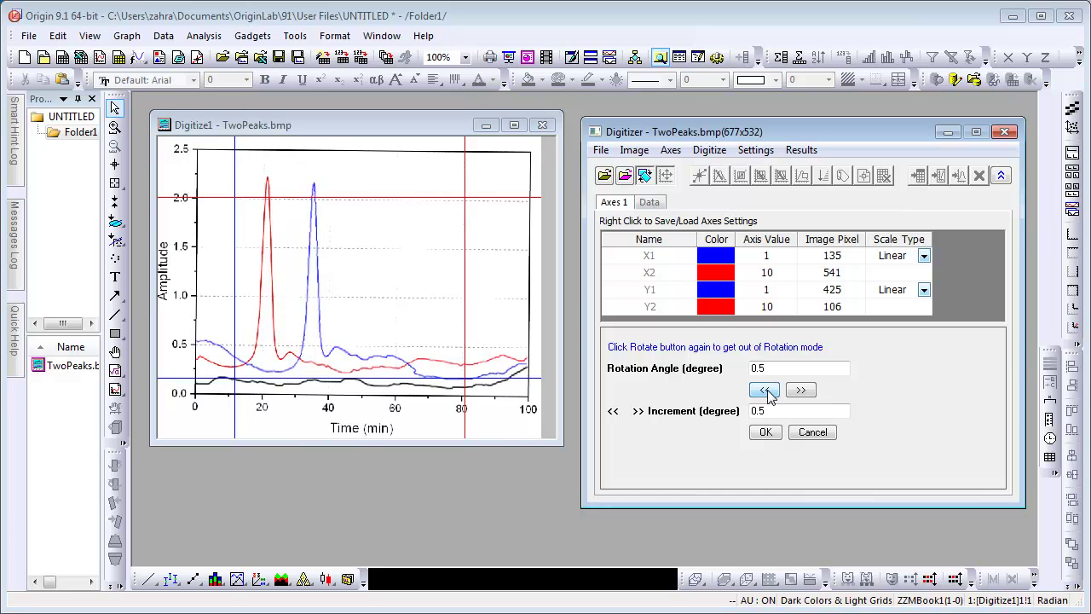
{"action": "left_click", "coordinate": [765, 390]}
Leave the image unrotated and clear the TwoPeaks image background
{"action": "left_click", "coordinate": [635, 150]}
{"action": "left_click", "coordinate": [657, 168]}
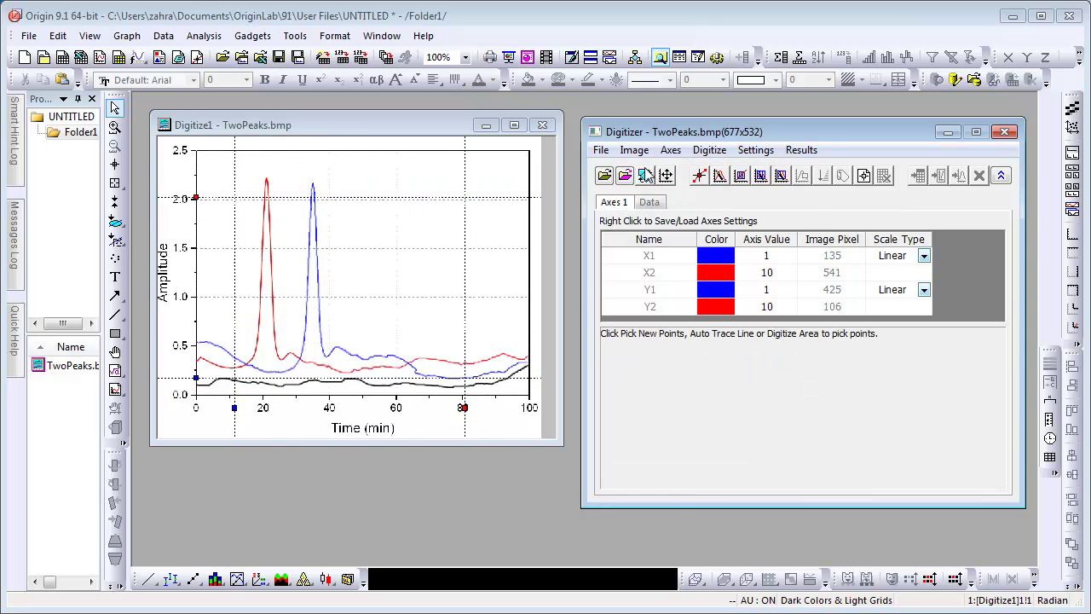
{"action": "left_click", "coordinate": [635, 151]}
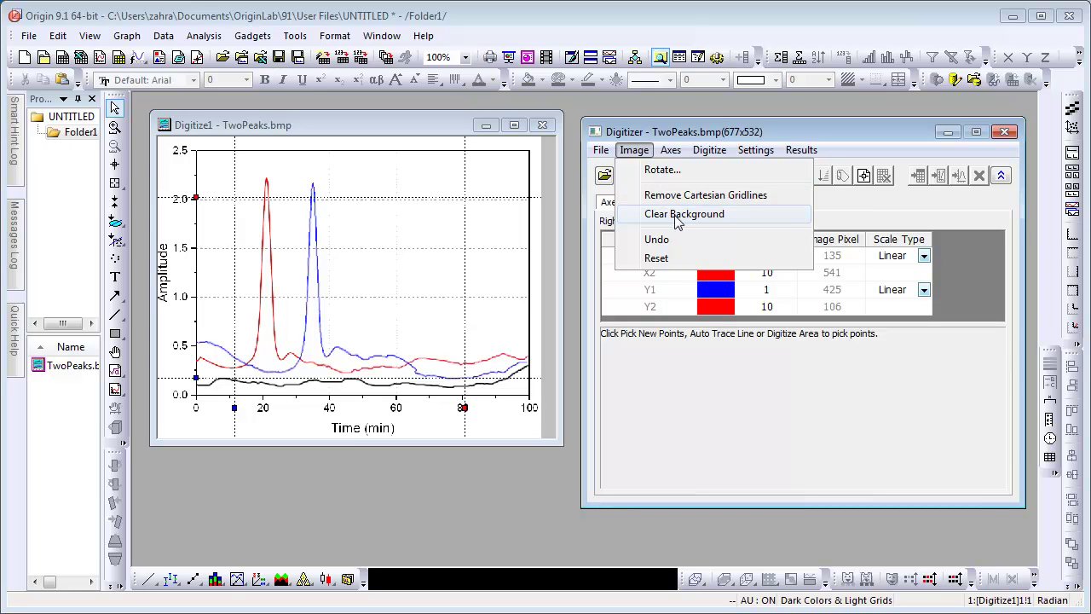
{"action": "left_click", "coordinate": [678, 220]}
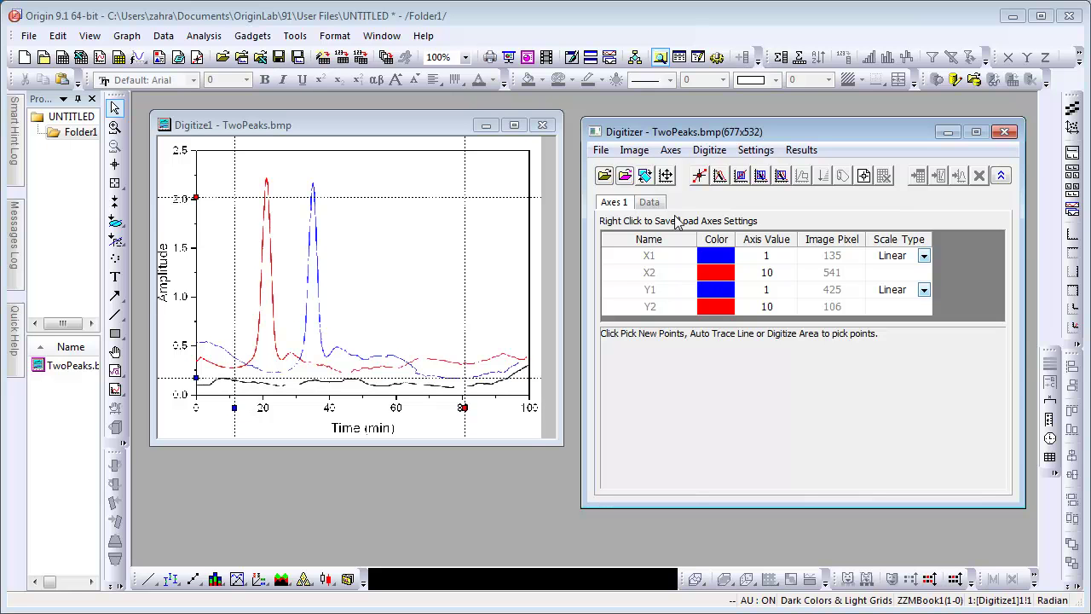
Move the Y1 reference line up toward the 0.5 gridline and zoom in on it
{"action": "left_click", "coordinate": [665, 176]}
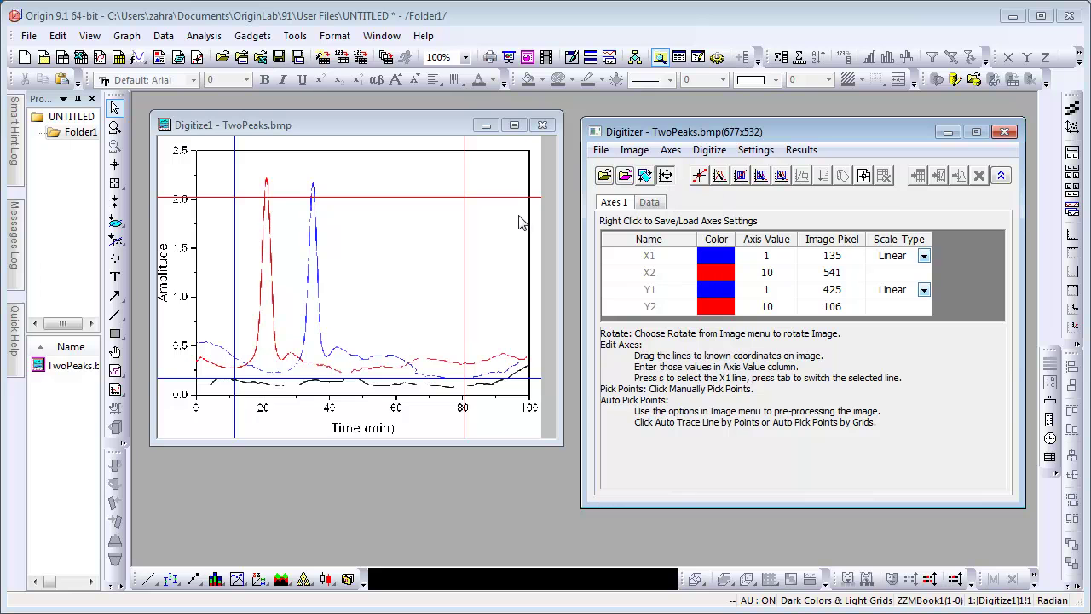
{"action": "left_click", "coordinate": [496, 378]}
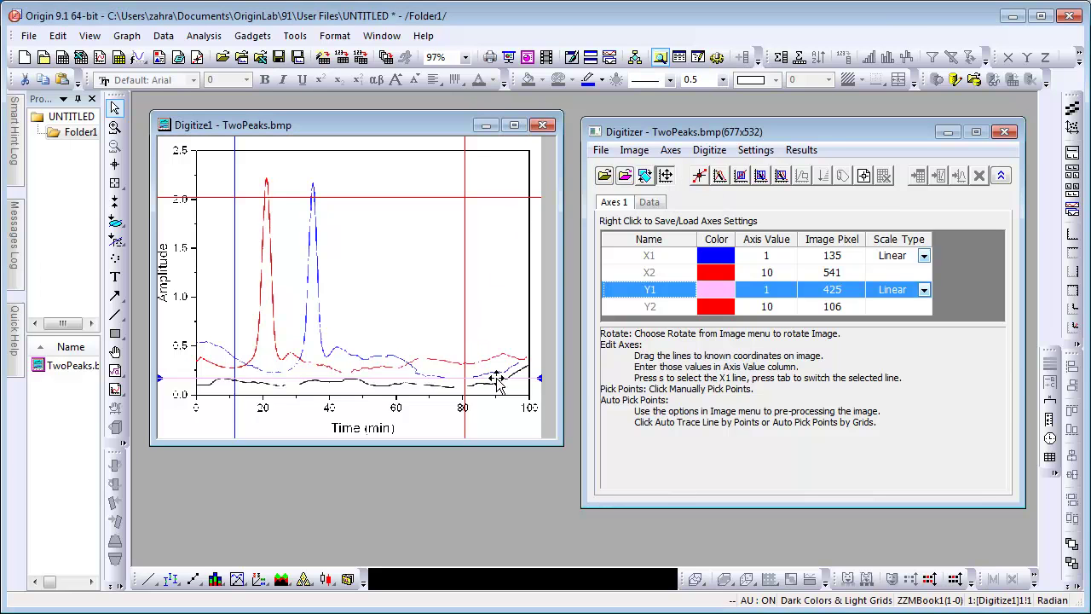
{"action": "left_click_drag", "start_coordinate": [500, 386], "coordinate": [492, 345]}
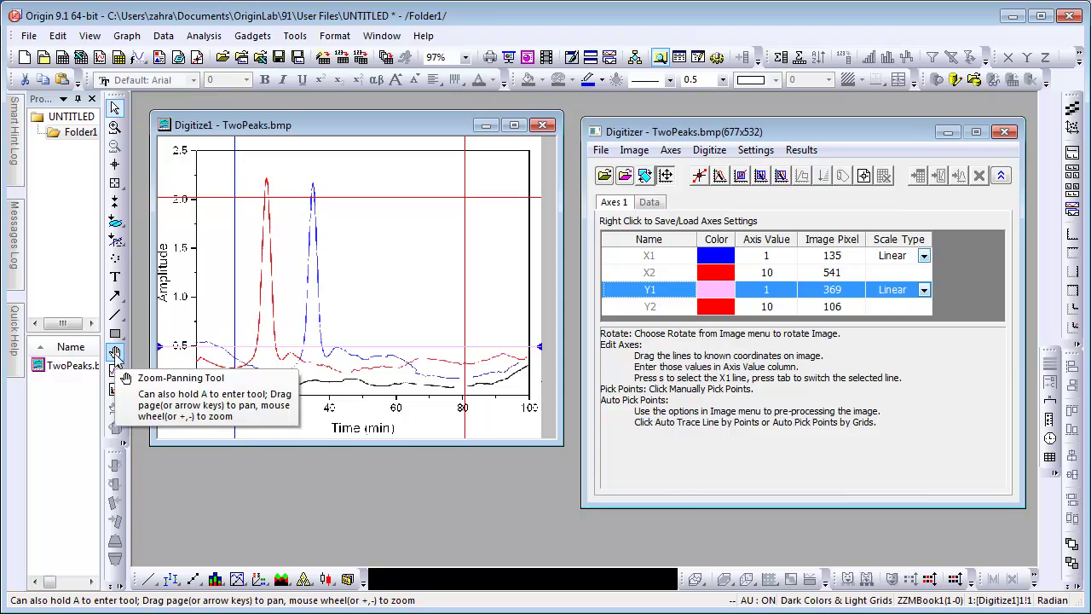
{"action": "left_click", "coordinate": [116, 353]}
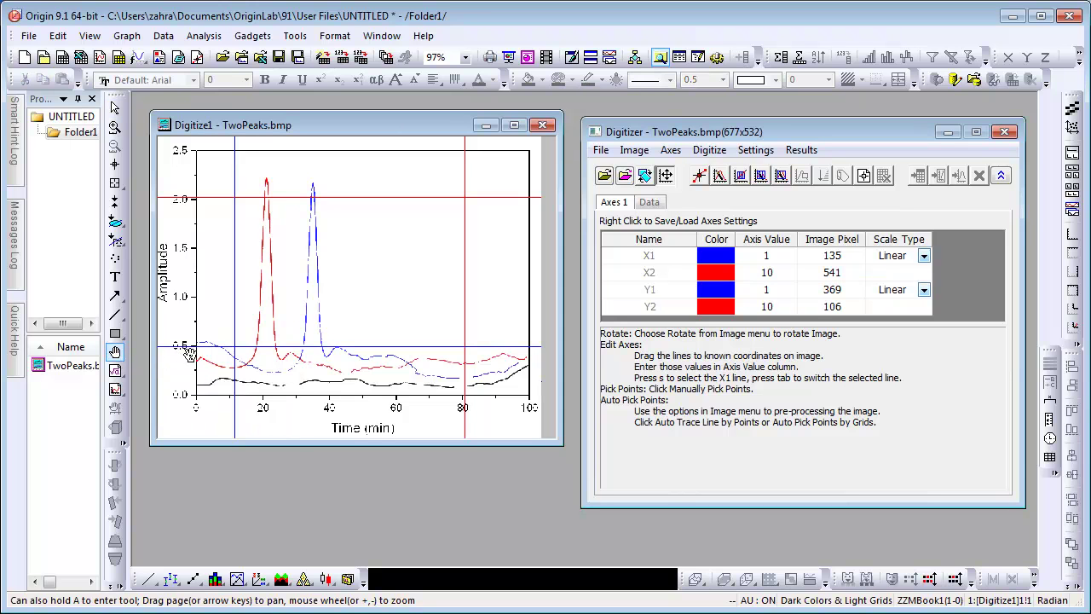
{"action": "scroll", "coordinate": [191, 355], "scroll_direction": "up", "scroll_amount": 10}
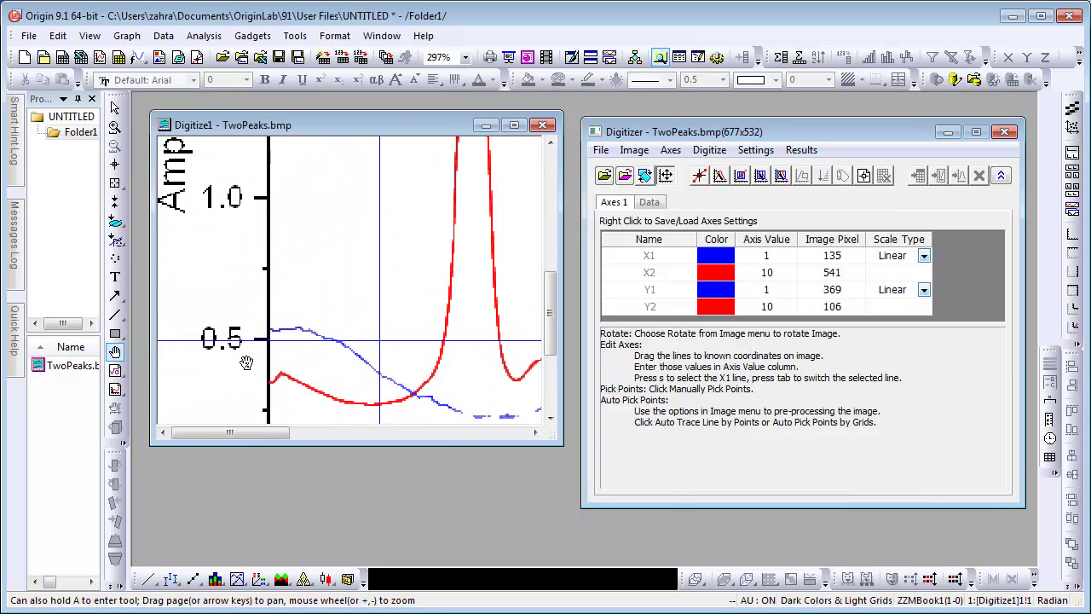
{"action": "scroll", "coordinate": [260, 350], "scroll_direction": "up", "scroll_amount": 1}
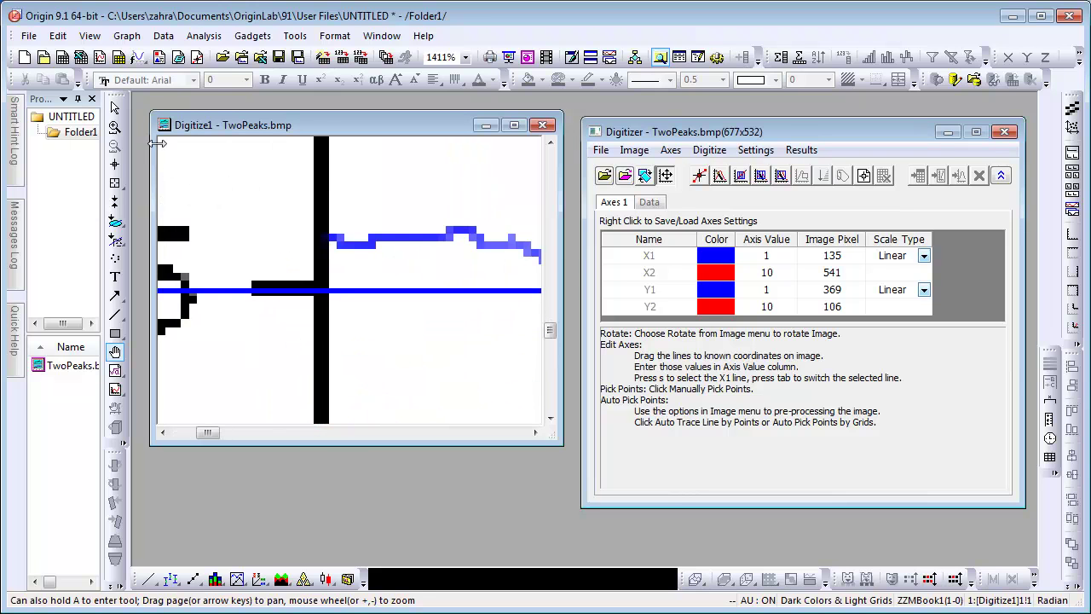
Align Y1 exactly on the 0.5 tick, restore the full view, and edit its value
{"action": "left_click", "coordinate": [121, 114]}
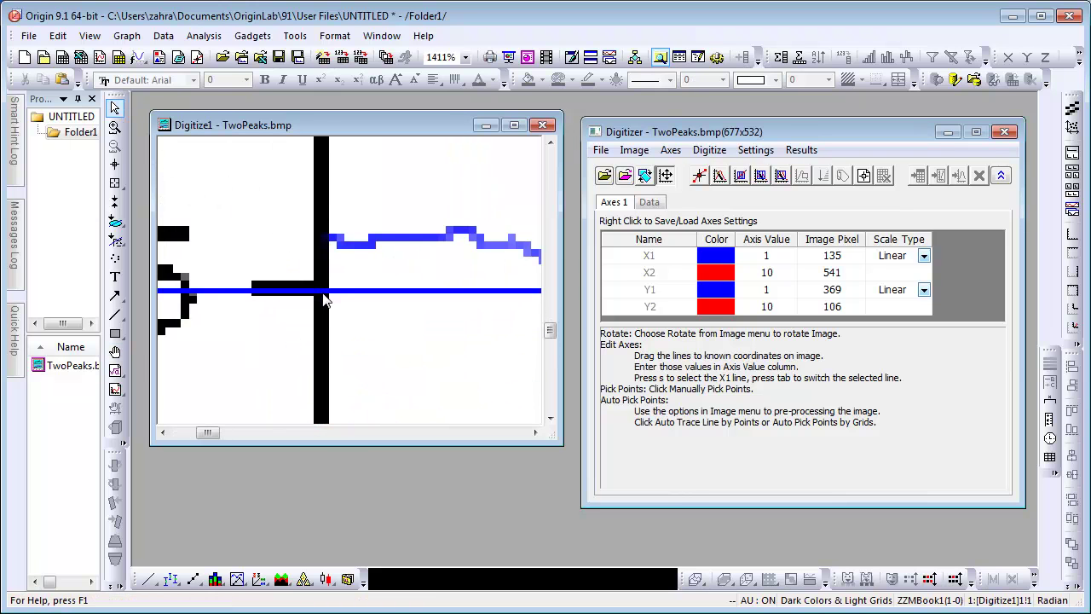
{"action": "left_click", "coordinate": [323, 292]}
{"action": "left_click_drag", "start_coordinate": [324, 297], "coordinate": [321, 286]}
{"action": "key", "text": "ctrl+w"}
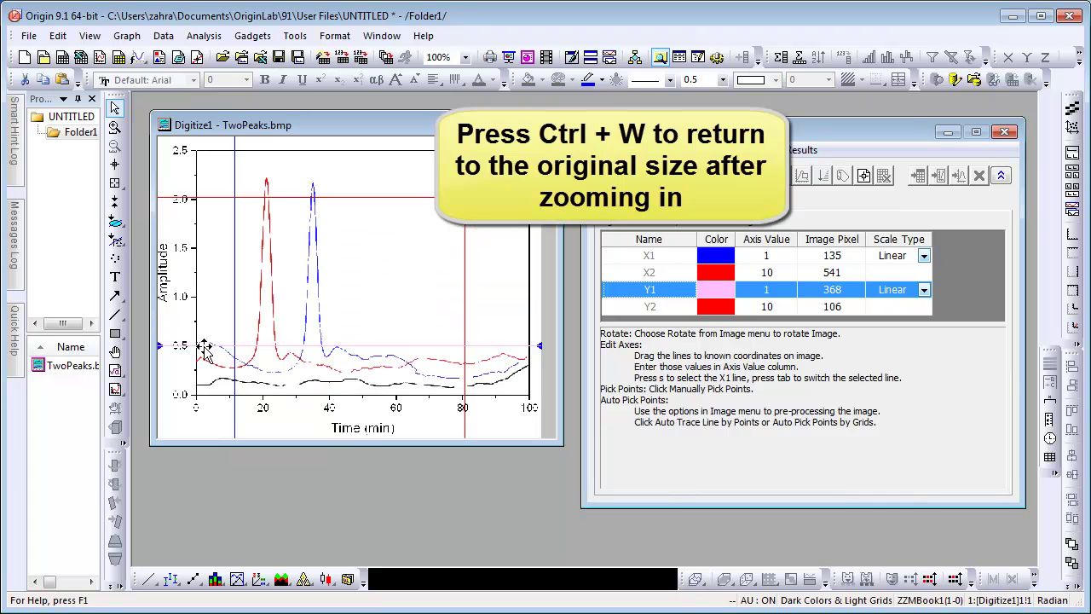
{"action": "left_click", "coordinate": [763, 290]}
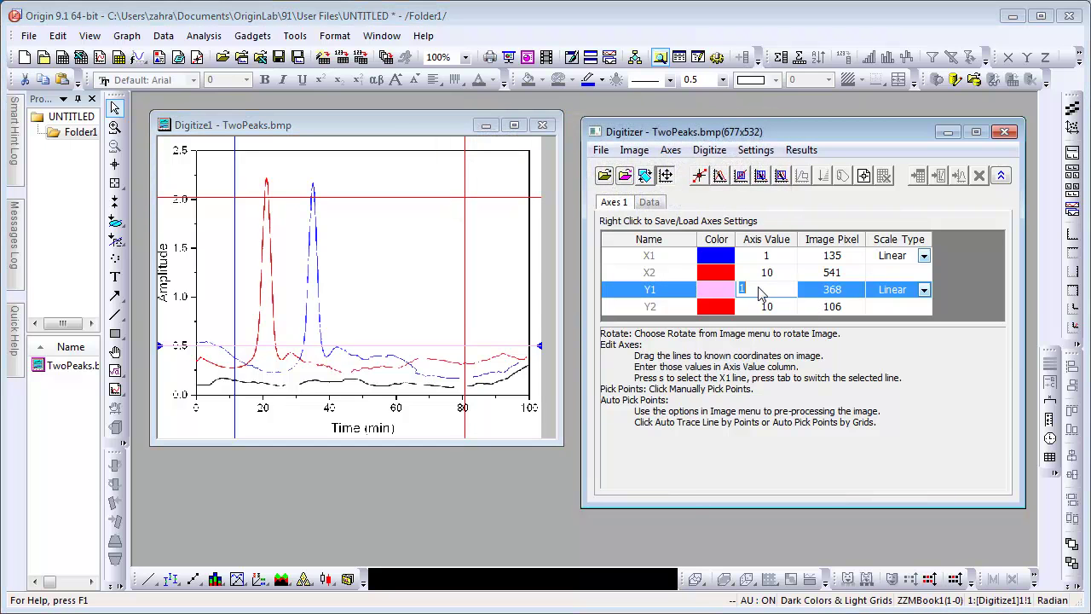
Set Y1 to 0.5, then align the Y2 line exactly with the 2.5 tick
{"action": "type", "text": "0.5"}
{"action": "key", "text": "Return"}
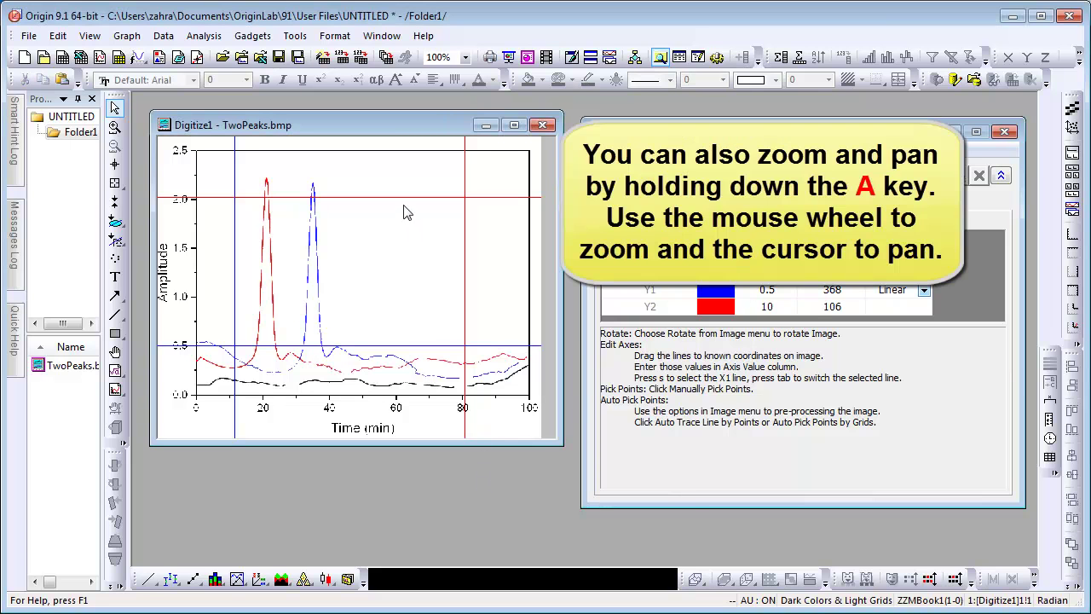
{"action": "left_click_drag", "start_coordinate": [408, 201], "coordinate": [408, 150]}
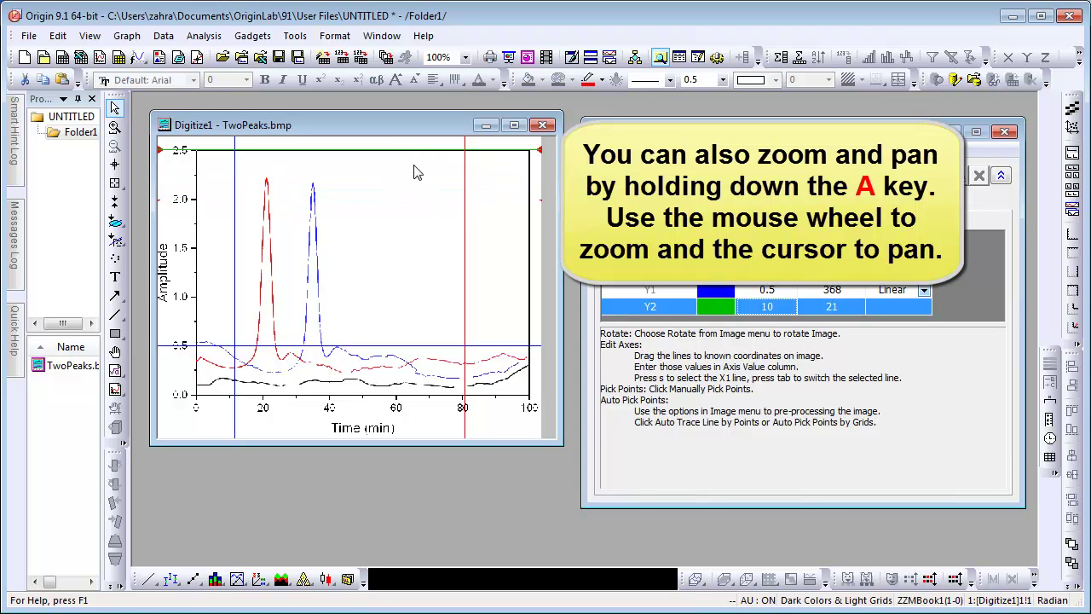
{"action": "key", "text": "a"}
{"action": "scroll", "coordinate": [414, 173], "scroll_direction": "up", "scroll_amount": 10}
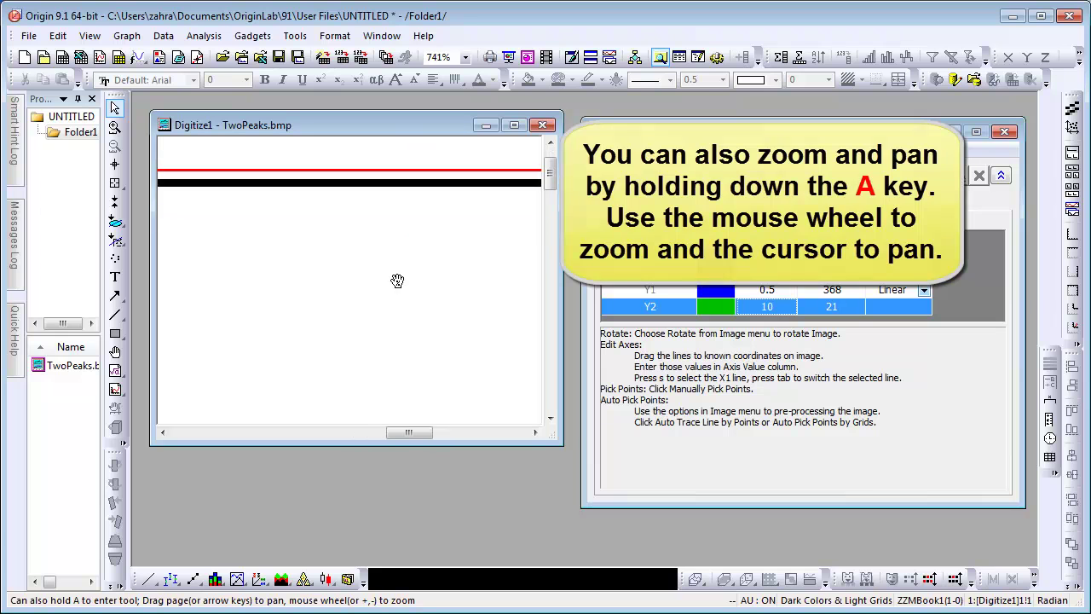
{"action": "scroll", "coordinate": [397, 276], "scroll_direction": "up", "scroll_amount": 4}
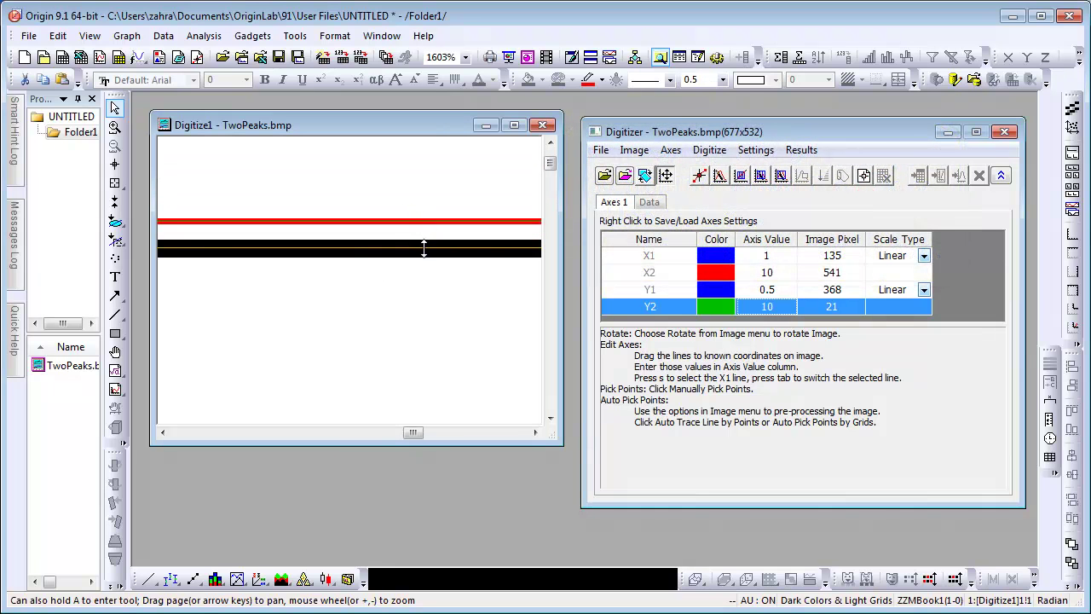
{"action": "left_click", "coordinate": [424, 247]}
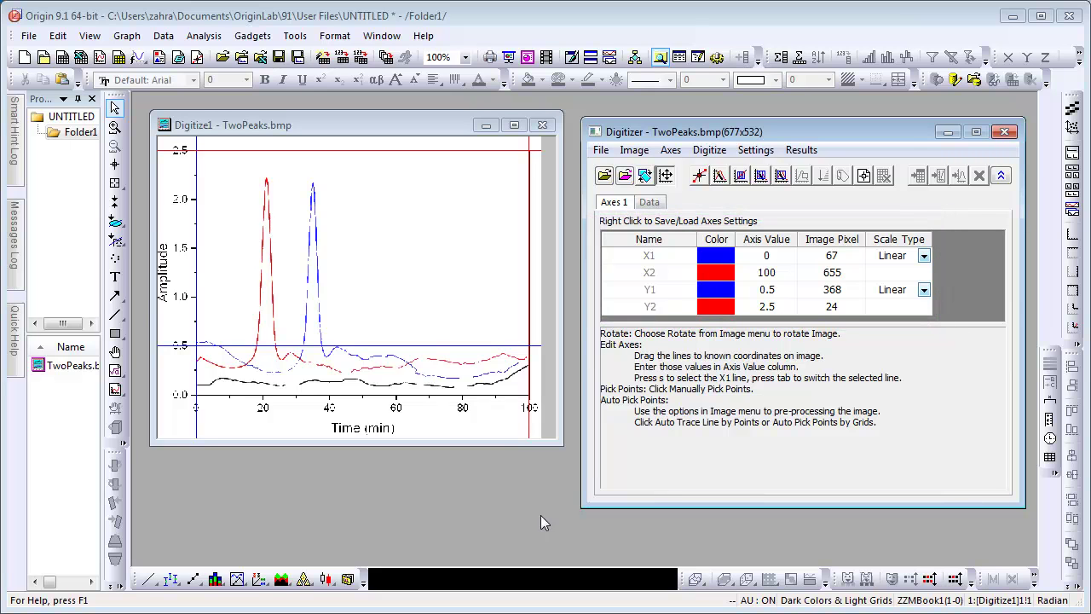
{"action": "right_click", "coordinate": [668, 284]}
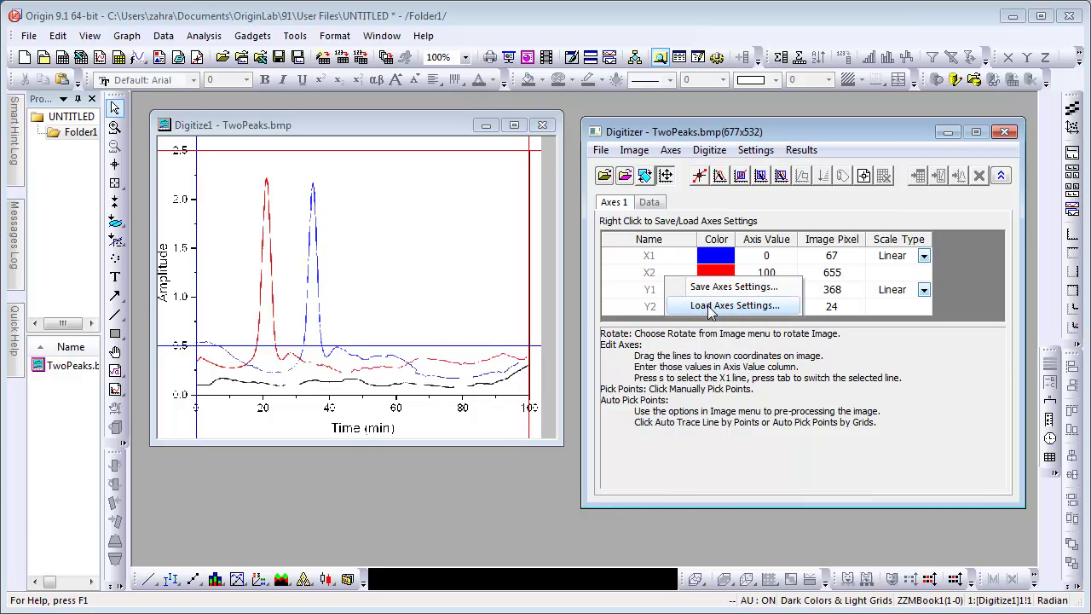
{"action": "left_click", "coordinate": [960, 281]}
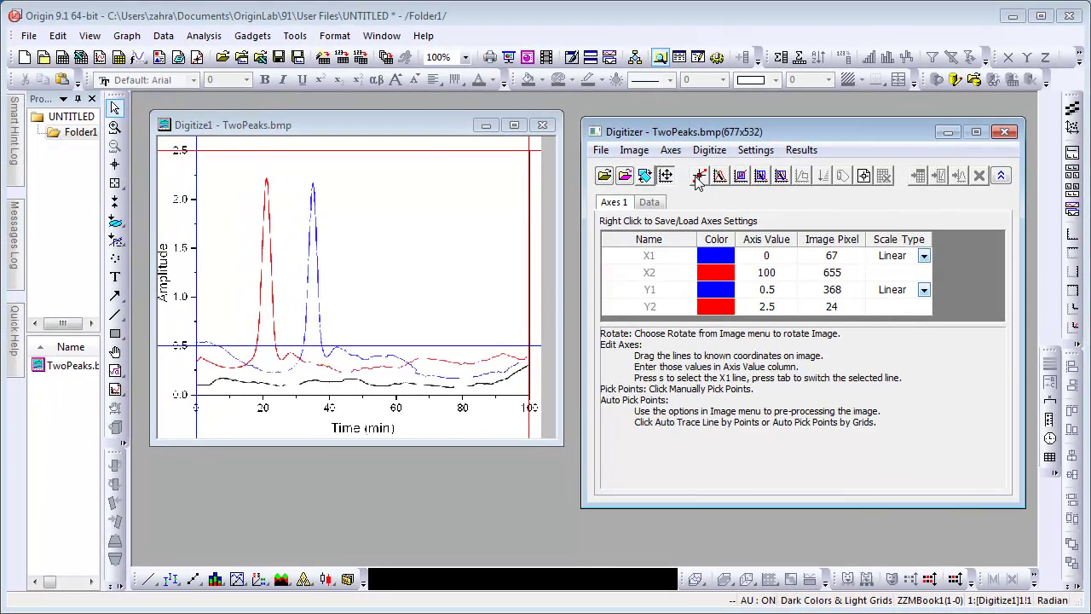
Manually pick points on the red peak near amplitude 1.4, with a higher magnifier zoom
{"action": "left_click", "coordinate": [698, 178]}
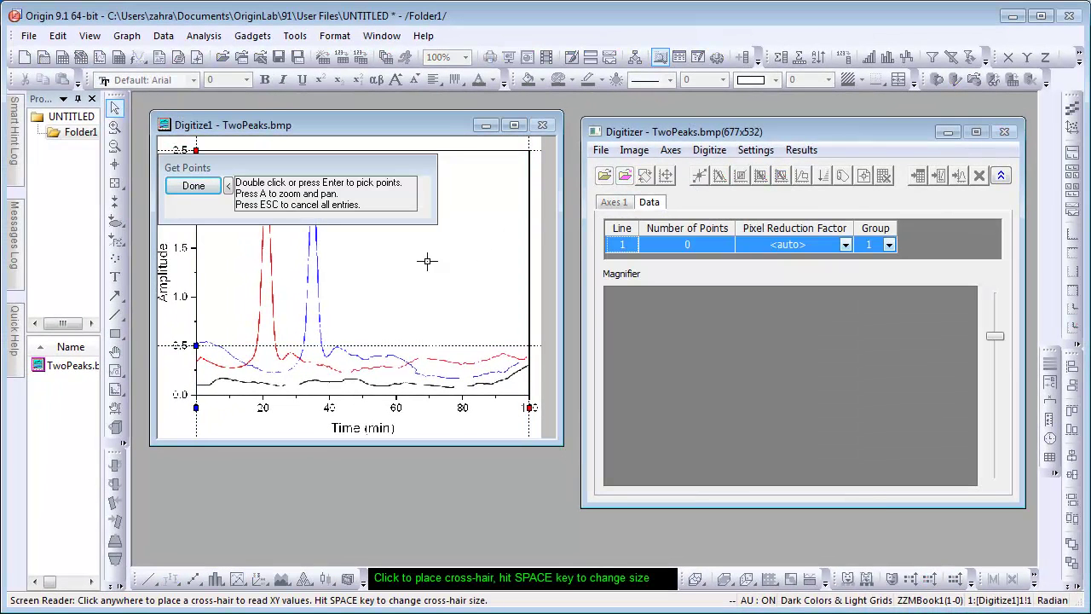
{"action": "double_click", "coordinate": [272, 261]}
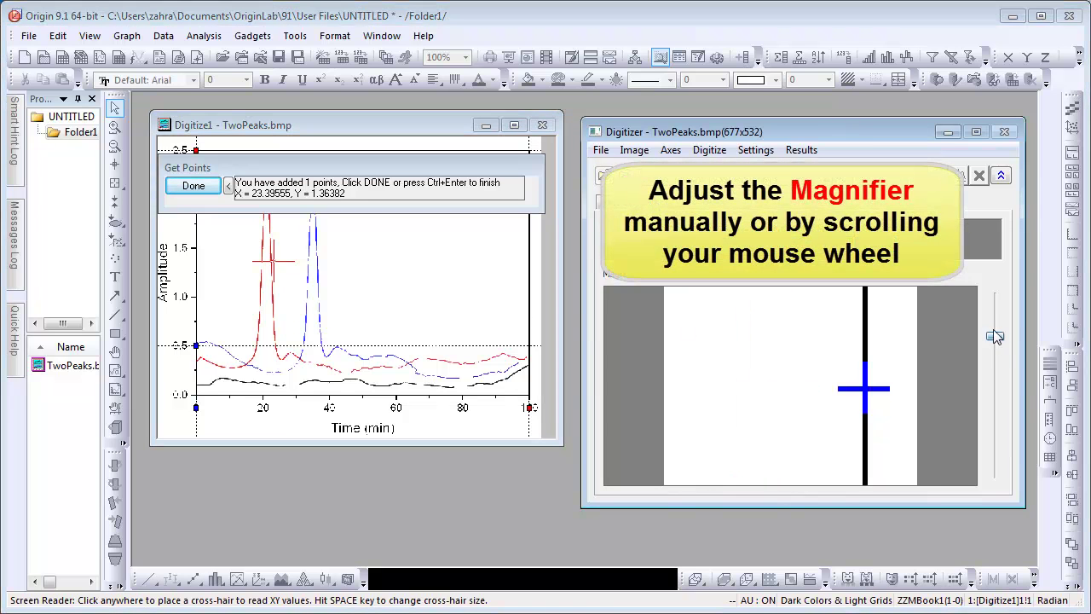
{"action": "left_click_drag", "start_coordinate": [996, 339], "coordinate": [995, 317]}
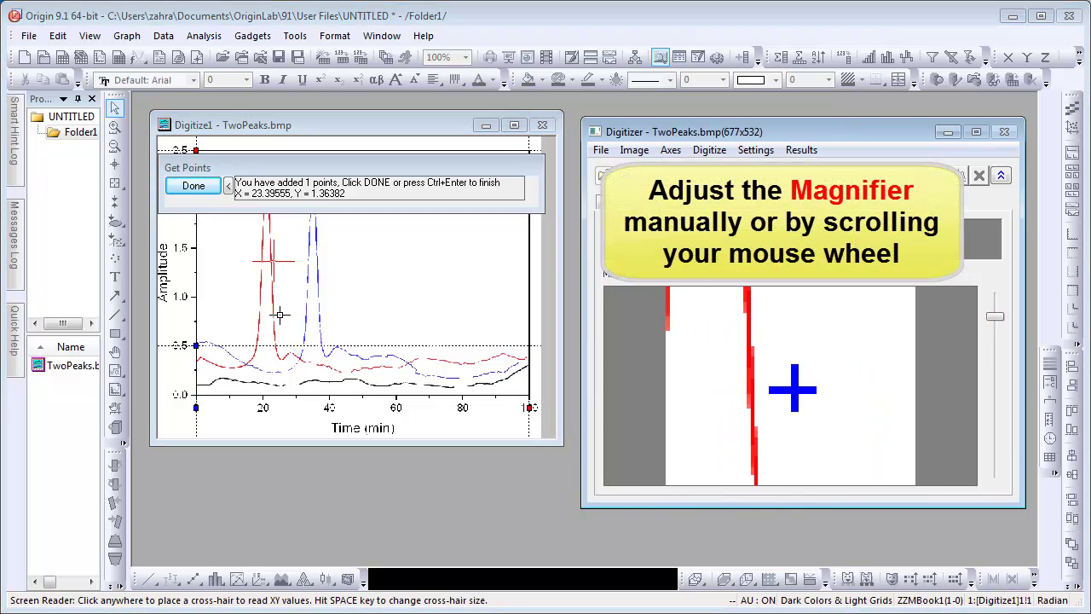
{"action": "scroll", "coordinate": [279, 316], "scroll_direction": "up", "scroll_amount": 2}
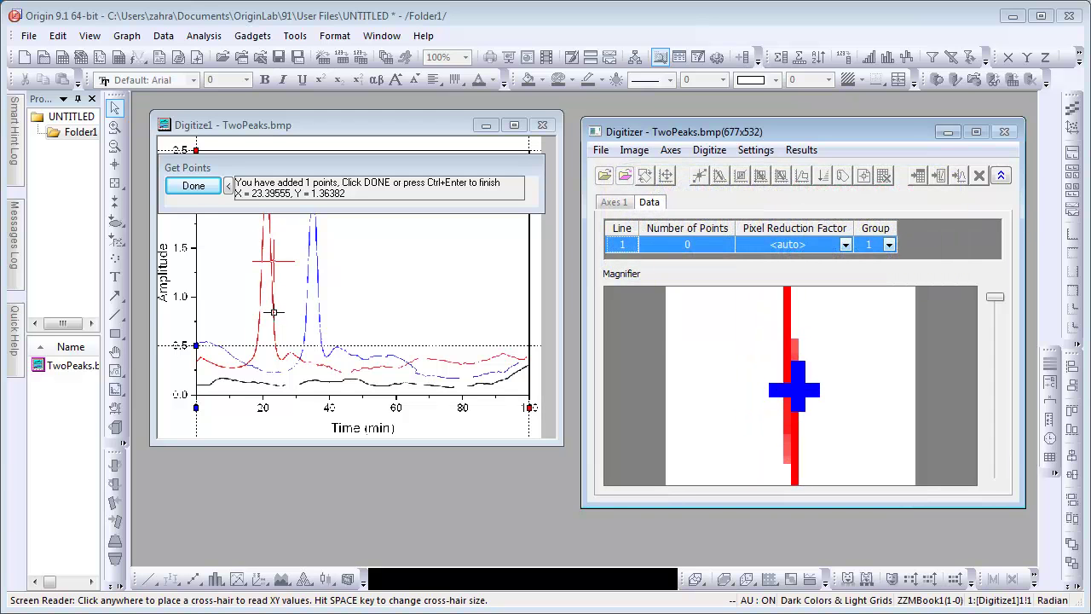
{"action": "left_click", "coordinate": [273, 312]}
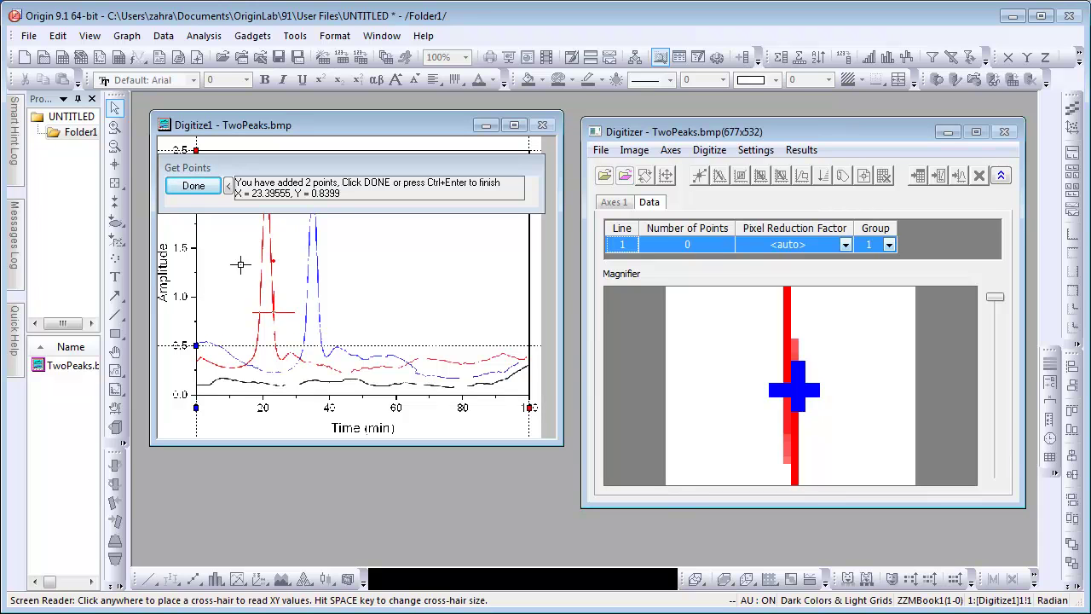
{"action": "left_click", "coordinate": [210, 192]}
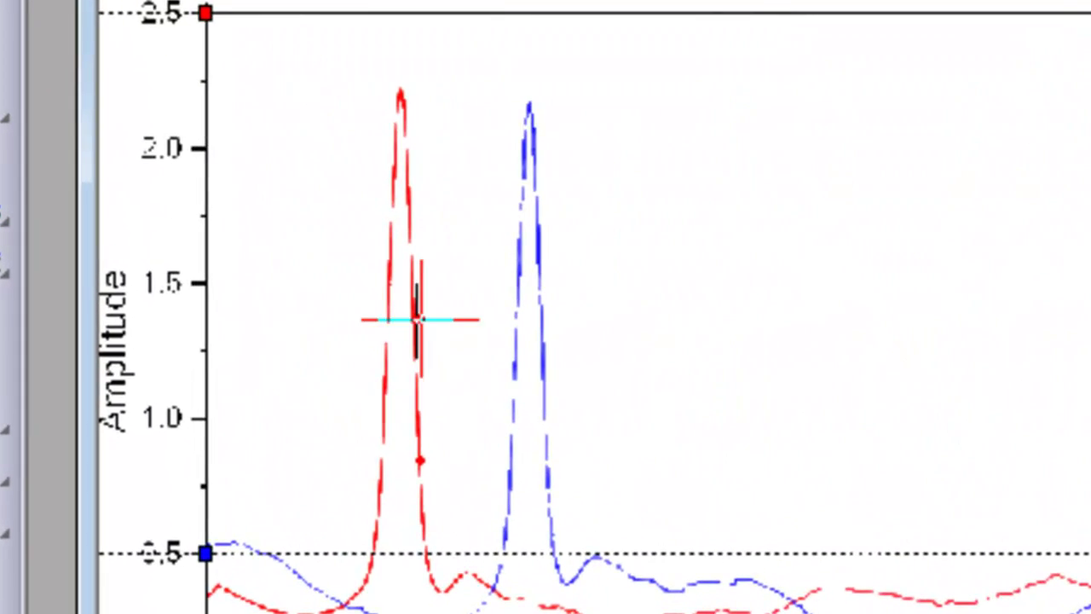
{"action": "left_click", "coordinate": [415, 318]}
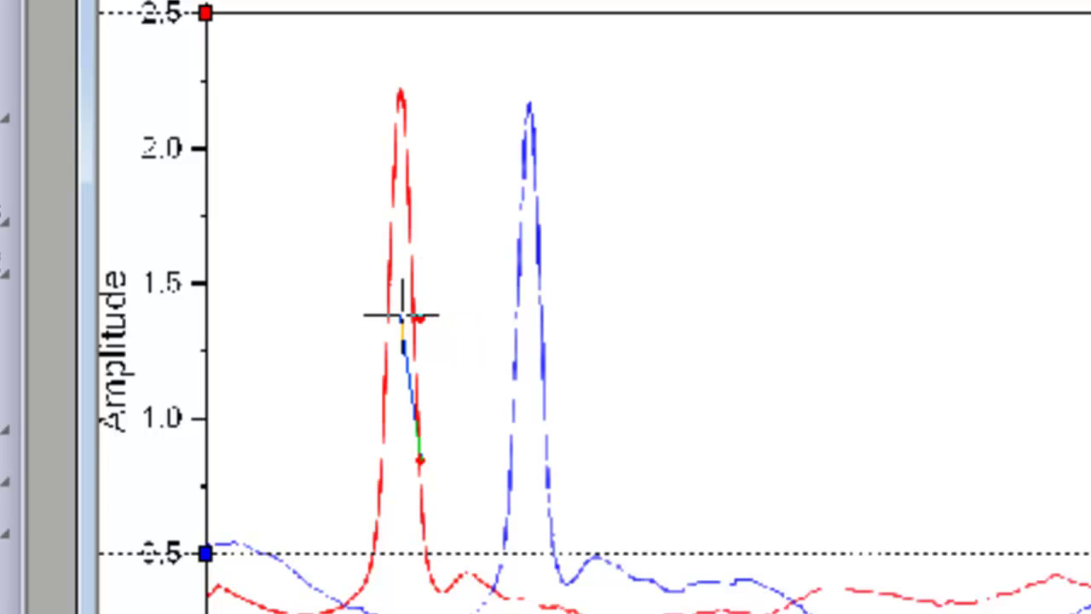
{"action": "double_click", "coordinate": [408, 314]}
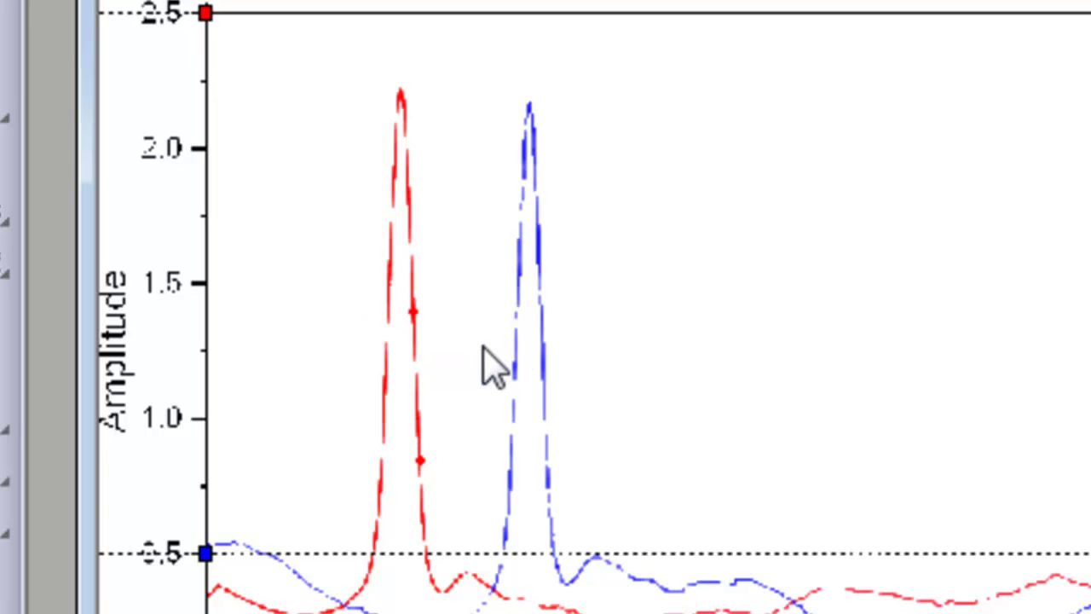
{"action": "left_click", "coordinate": [414, 312]}
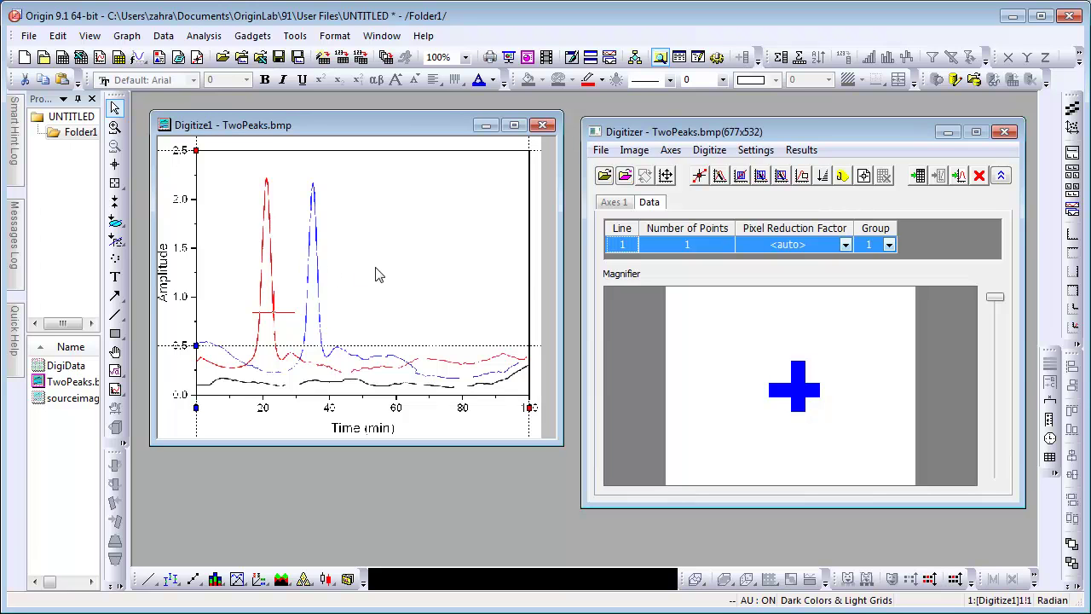
Auto-trace the red peak and its lower segments into Line 1's 135 points
{"action": "left_click", "coordinate": [719, 177]}
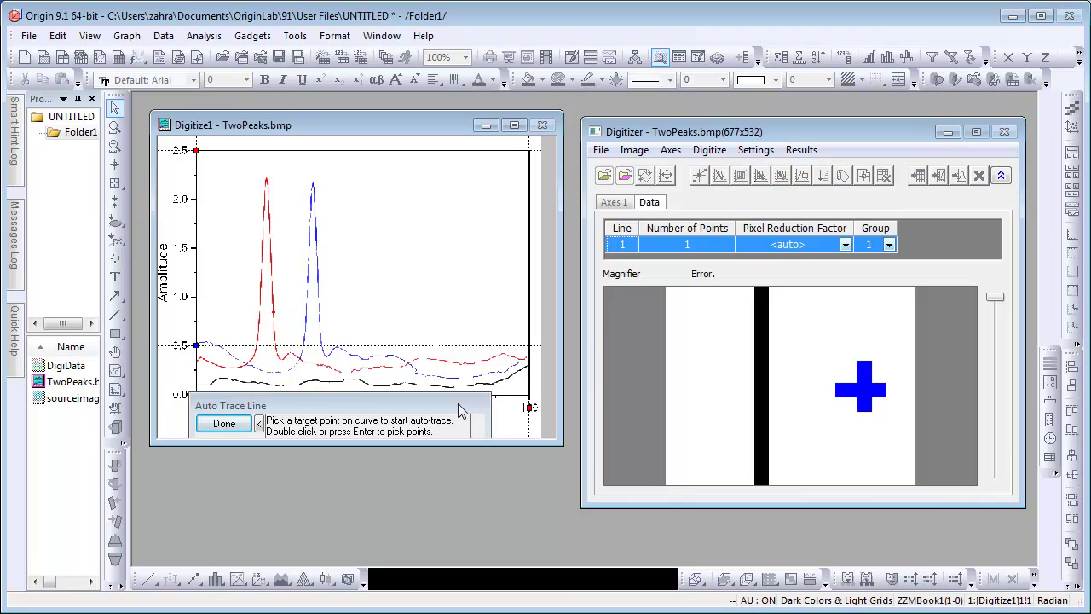
{"action": "left_click", "coordinate": [271, 256]}
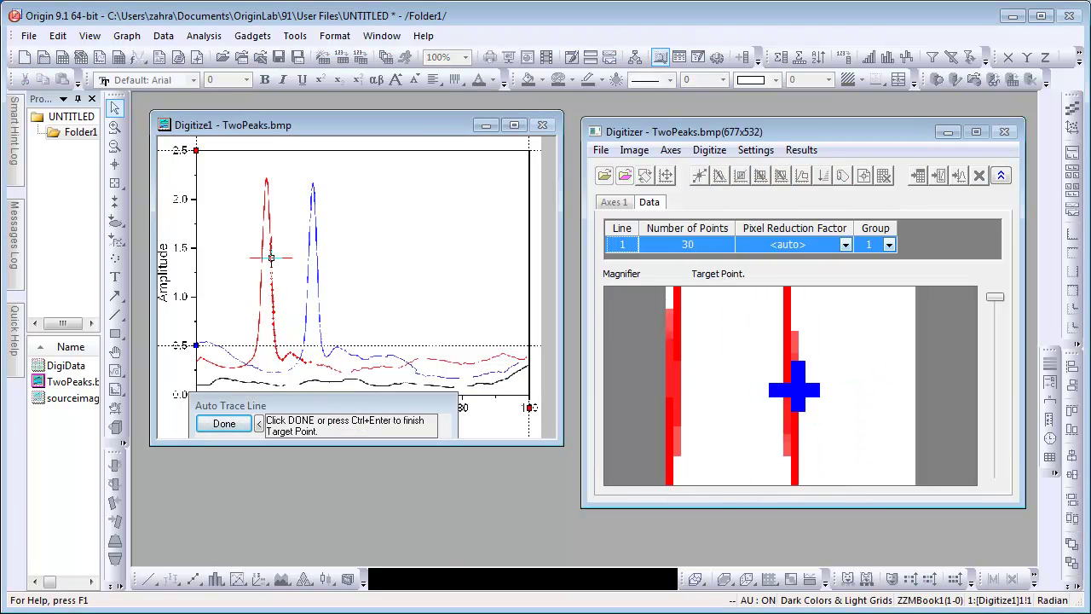
{"action": "double_click", "coordinate": [261, 277]}
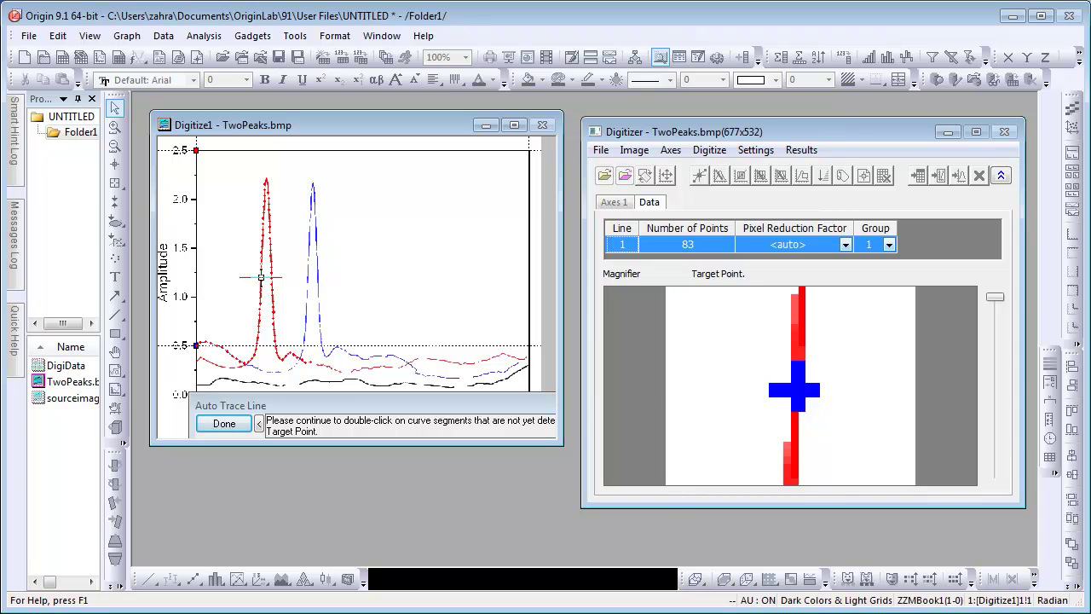
{"action": "double_click", "coordinate": [232, 344]}
{"action": "double_click", "coordinate": [361, 368]}
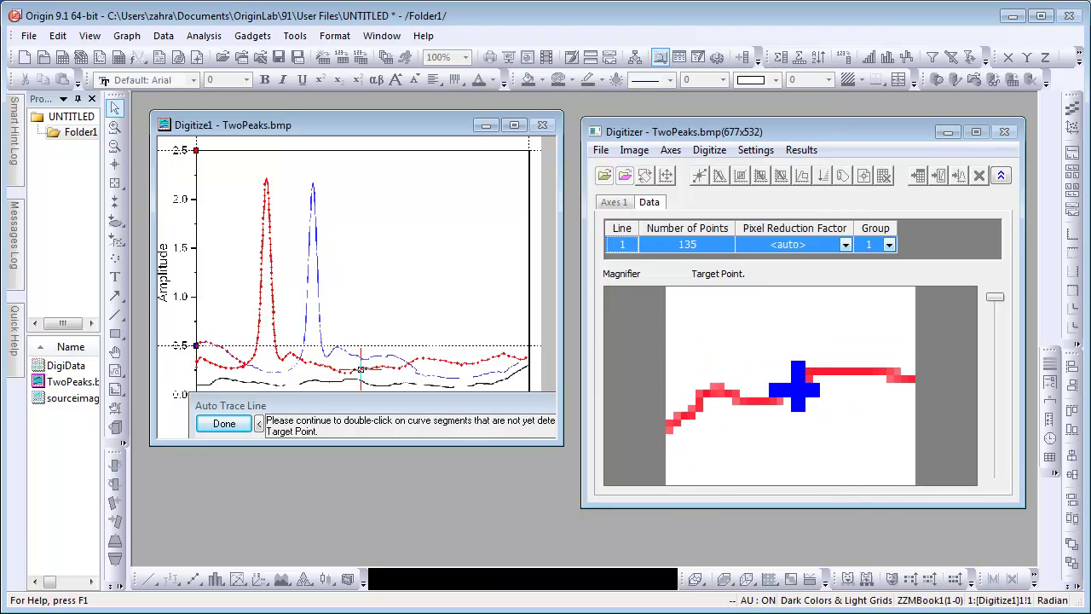
{"action": "left_click", "coordinate": [225, 424]}
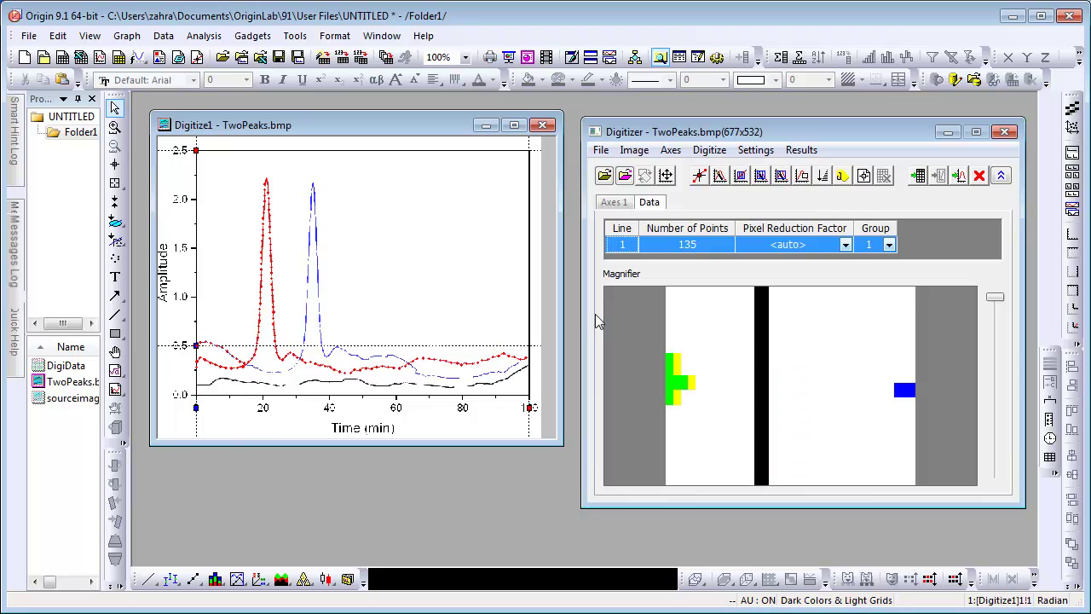
Delete the stray left-end points of Line 1, leaving 125, and start empty Line 2
{"action": "left_click", "coordinate": [801, 175]}
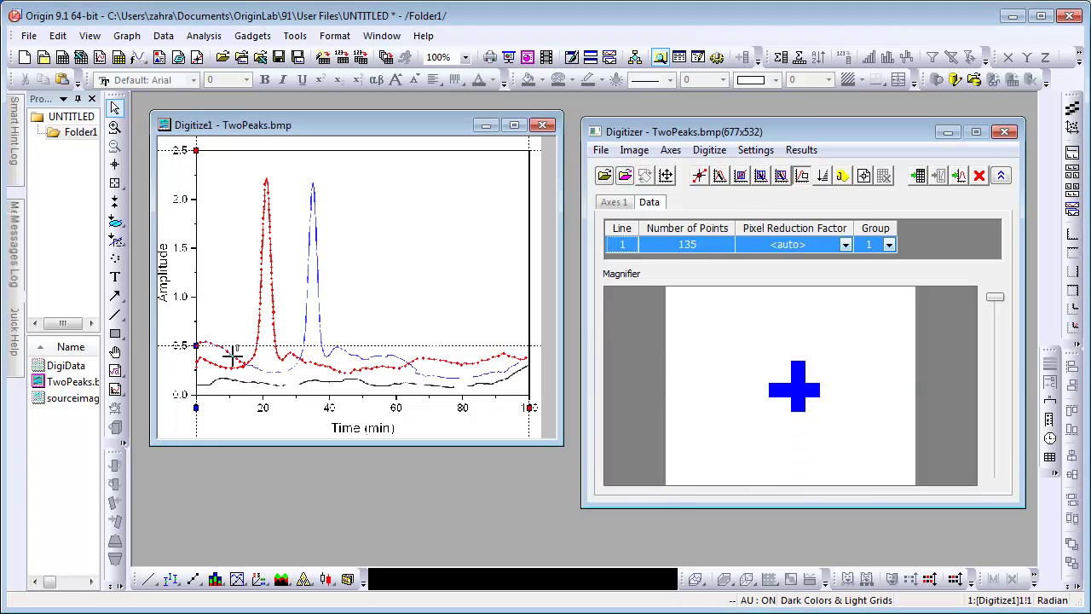
{"action": "left_click_drag", "start_coordinate": [232, 354], "coordinate": [188, 352]}
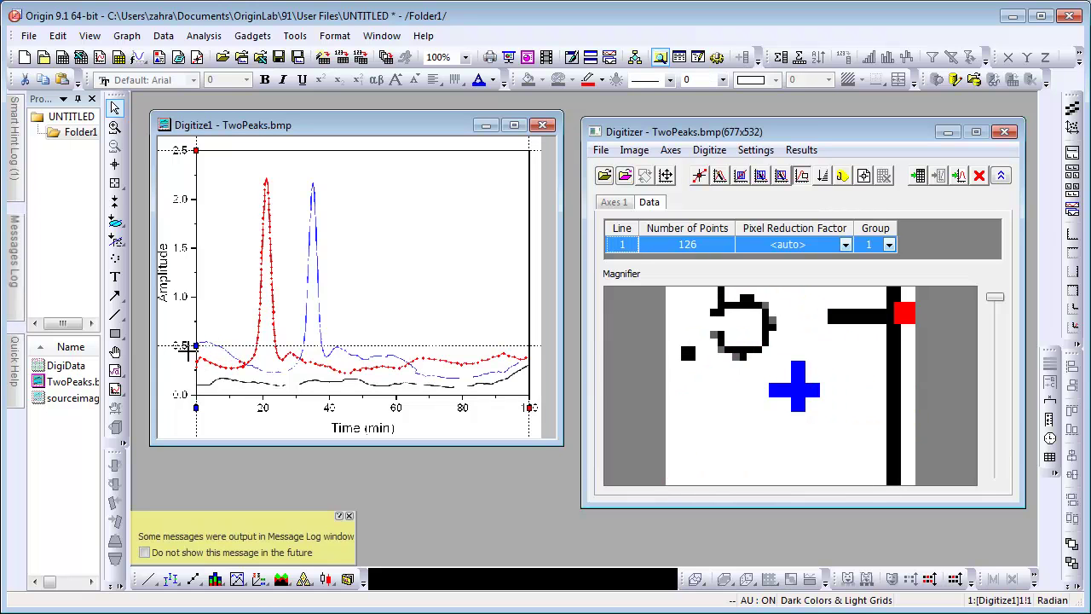
{"action": "left_click", "coordinate": [227, 375]}
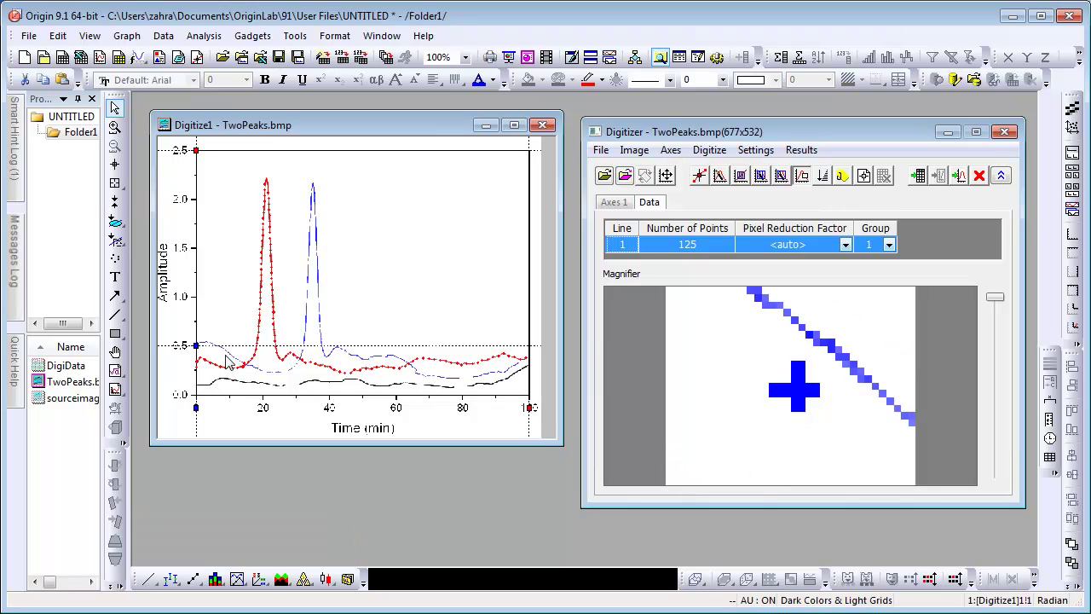
{"action": "left_click", "coordinate": [864, 178]}
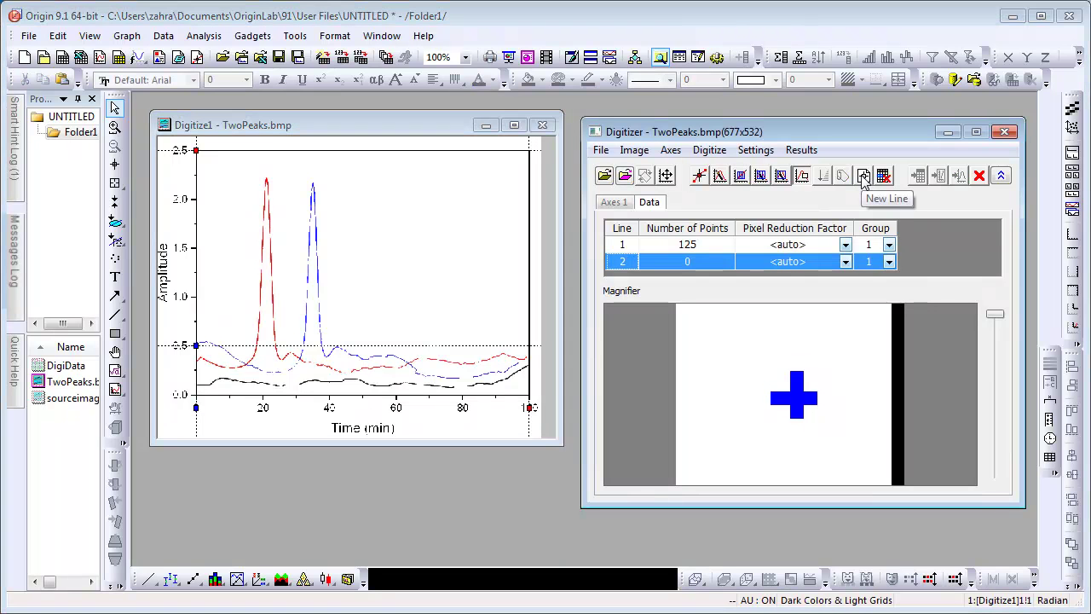
{"action": "left_click", "coordinate": [741, 181]}
{"action": "left_click_drag", "start_coordinate": [197, 369], "coordinate": [528, 397]}
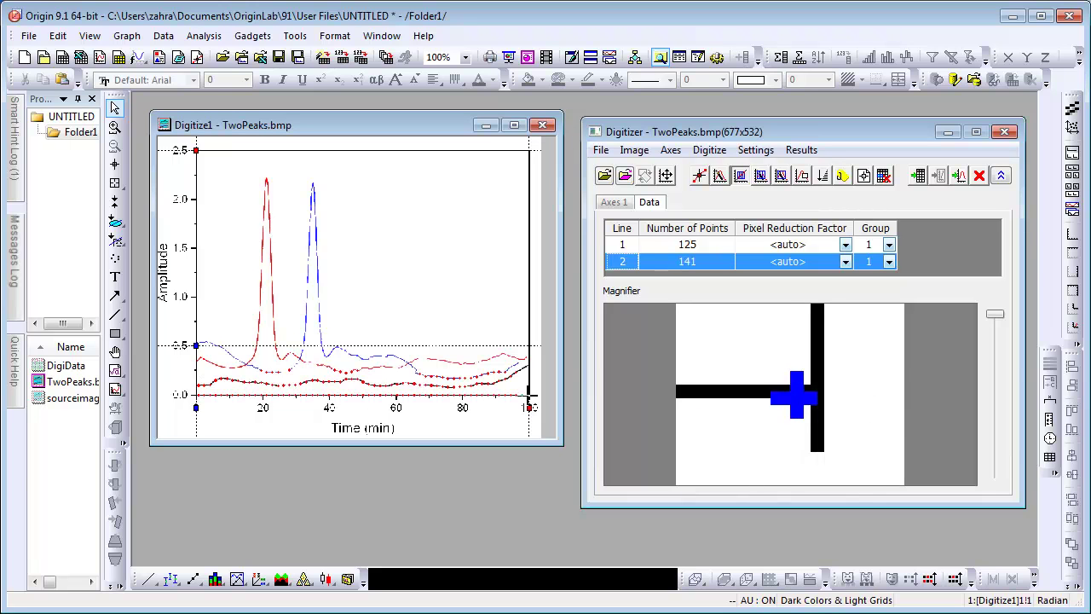
{"action": "left_click", "coordinate": [882, 180]}
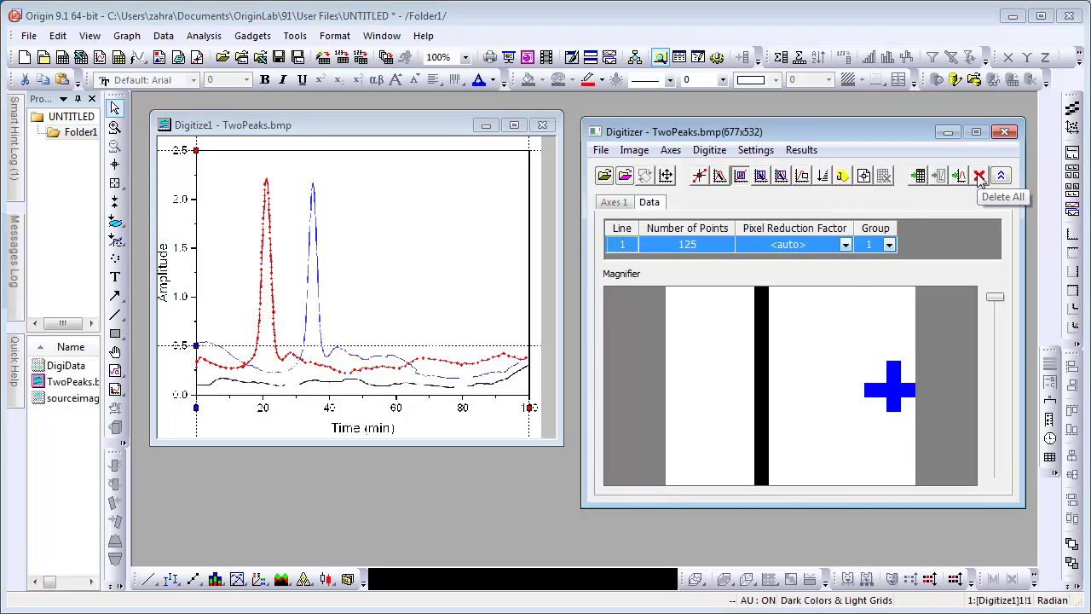
{"action": "left_click", "coordinate": [864, 177]}
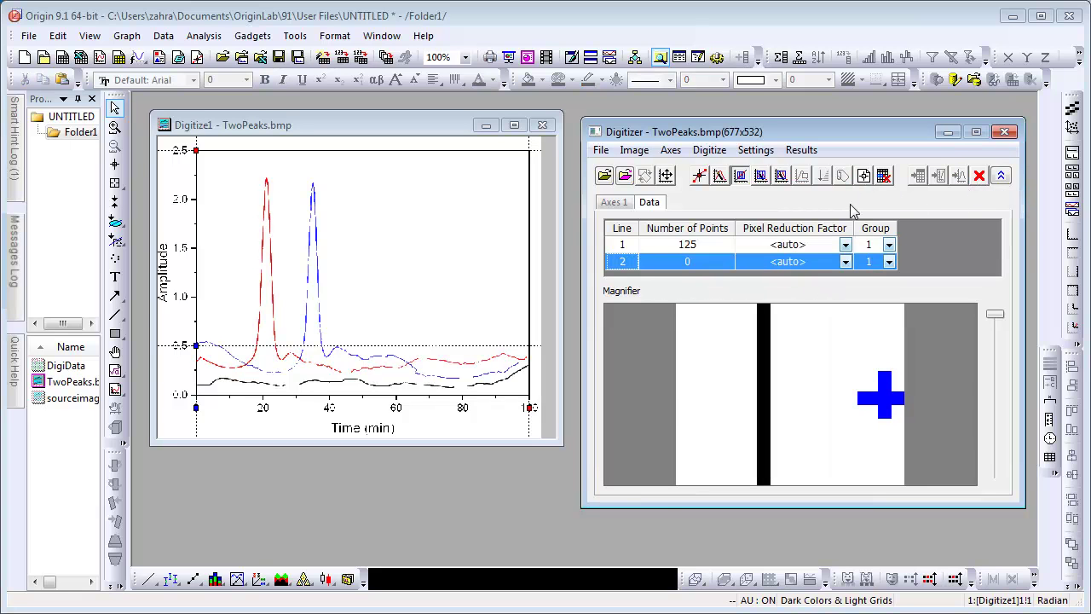
Set the digitizing grid spacing dx to 5 pixels
{"action": "left_click", "coordinate": [757, 151]}
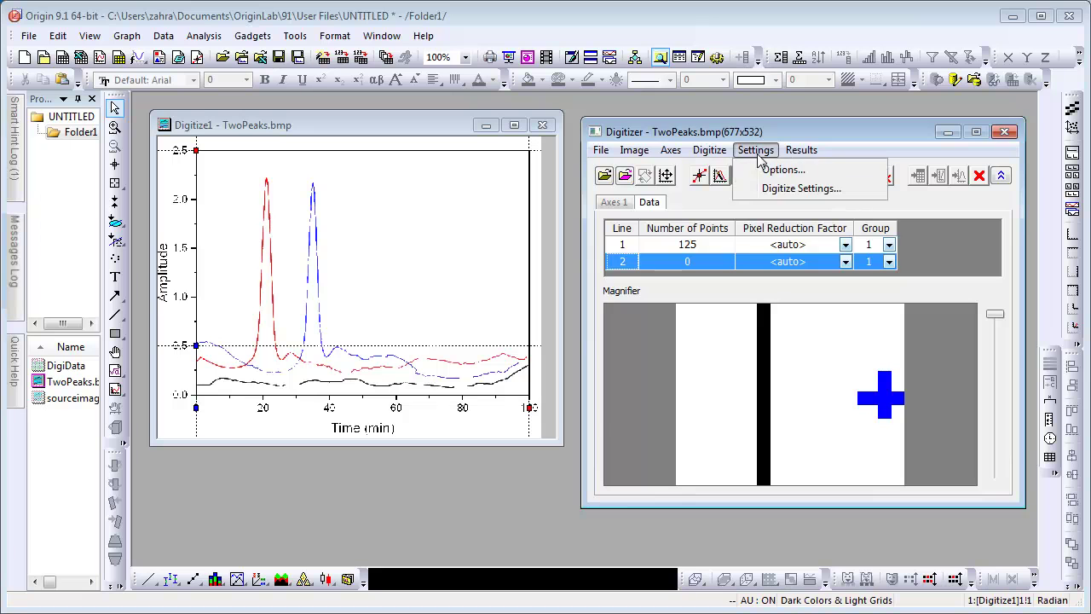
{"action": "left_click", "coordinate": [780, 190]}
{"action": "double_click", "coordinate": [559, 291]}
{"action": "type", "text": "5"}
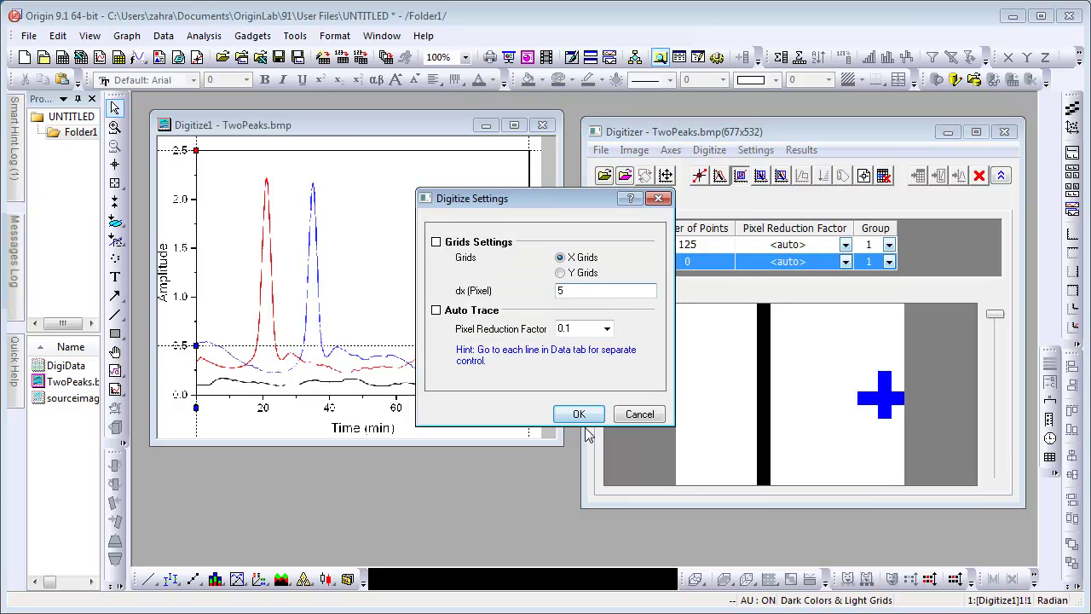
{"action": "left_click", "coordinate": [580, 415]}
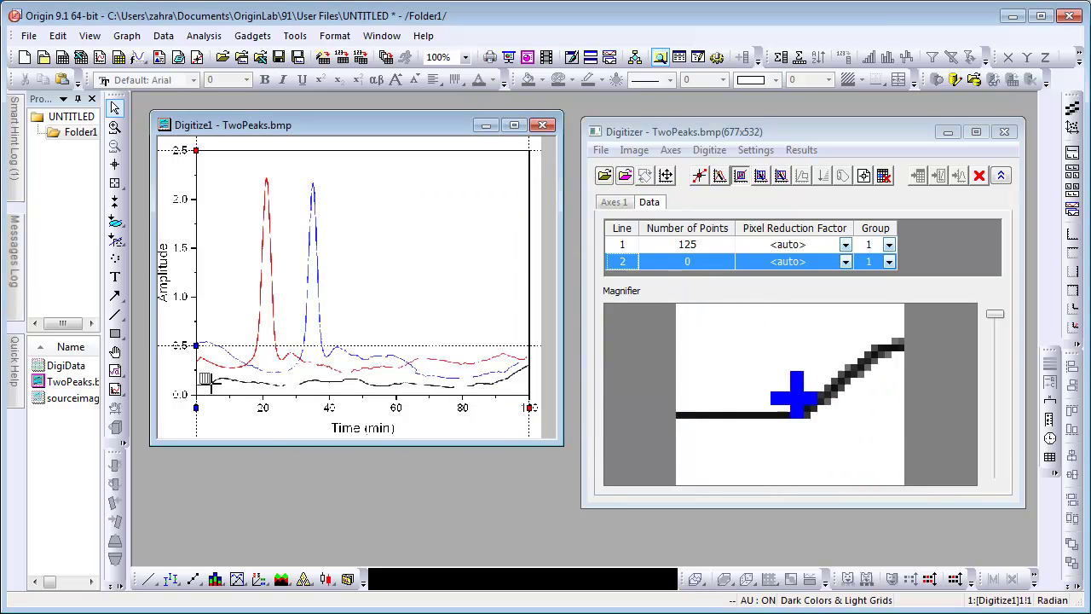
Grid-pick the black bottom curve as Line 2 and erase stray points, leaving 119
{"action": "mouse_move", "coordinate": [198, 372]}
{"action": "left_mouse_down"}
{"action": "mouse_move", "coordinate": [255, 389]}
{"action": "mouse_move", "coordinate": [515, 385]}
{"action": "left_mouse_up"}
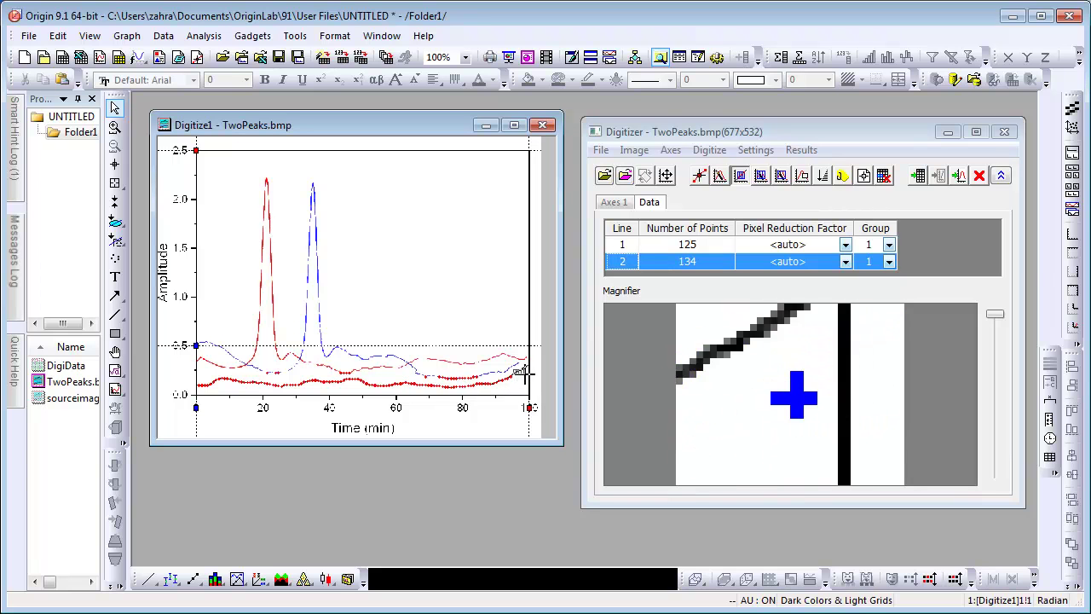
{"action": "left_click", "coordinate": [801, 176]}
{"action": "left_click", "coordinate": [482, 373]}
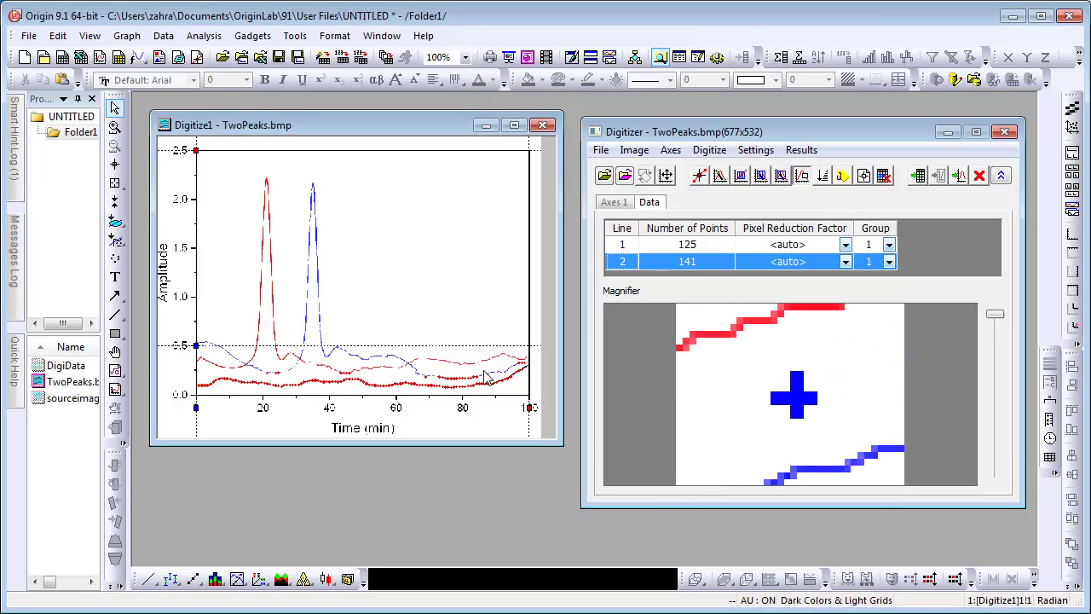
{"action": "left_click_drag", "start_coordinate": [342, 377], "coordinate": [358, 370]}
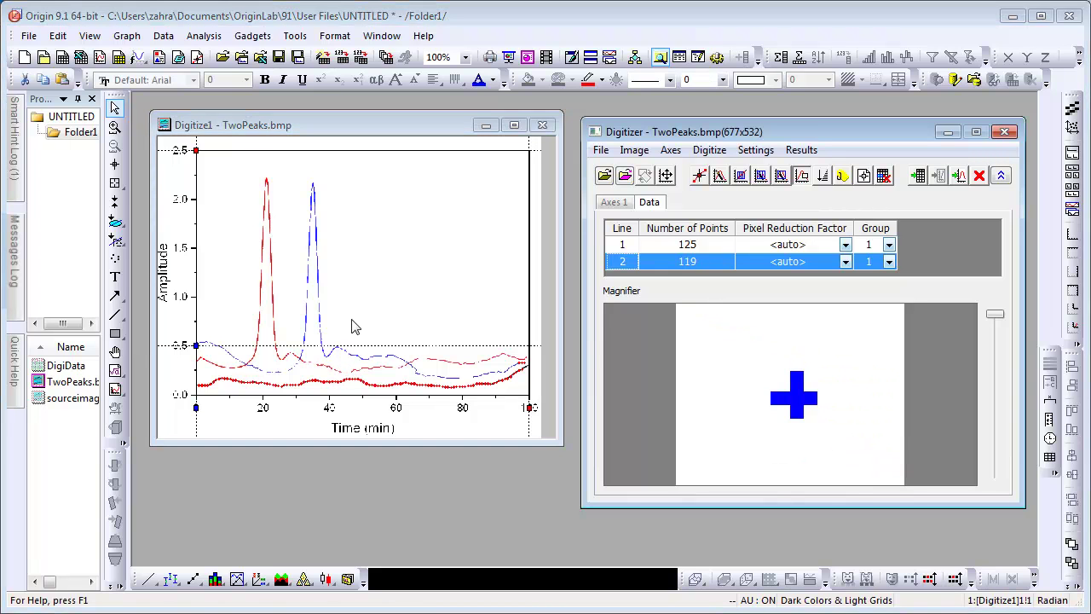
Start Line 3 and area-trace the blue peak and lower-left baseline into 105 points
{"action": "left_click", "coordinate": [862, 179]}
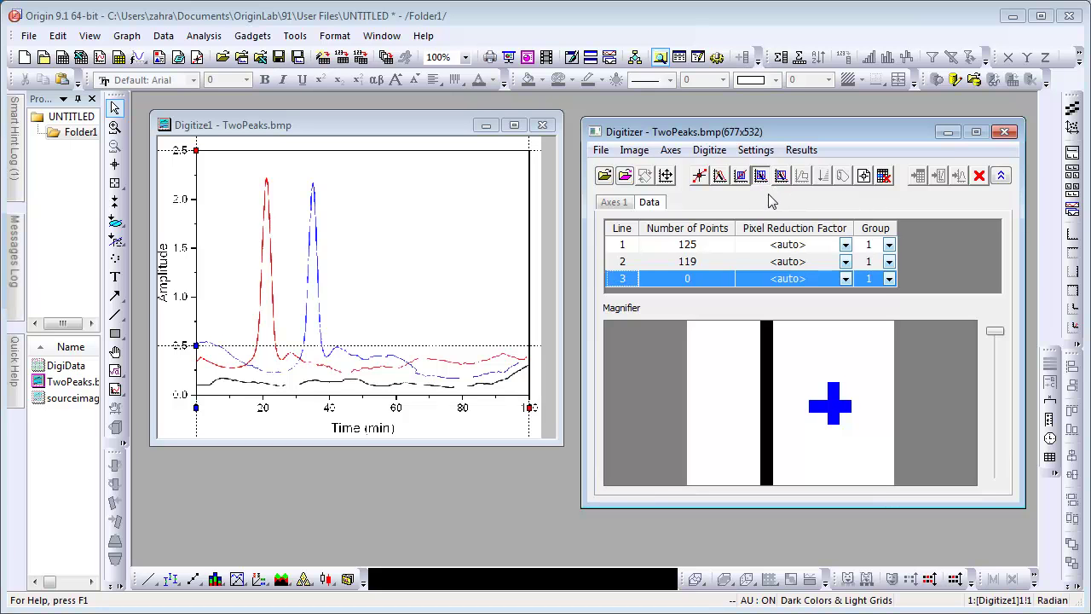
{"action": "left_click", "coordinate": [315, 315]}
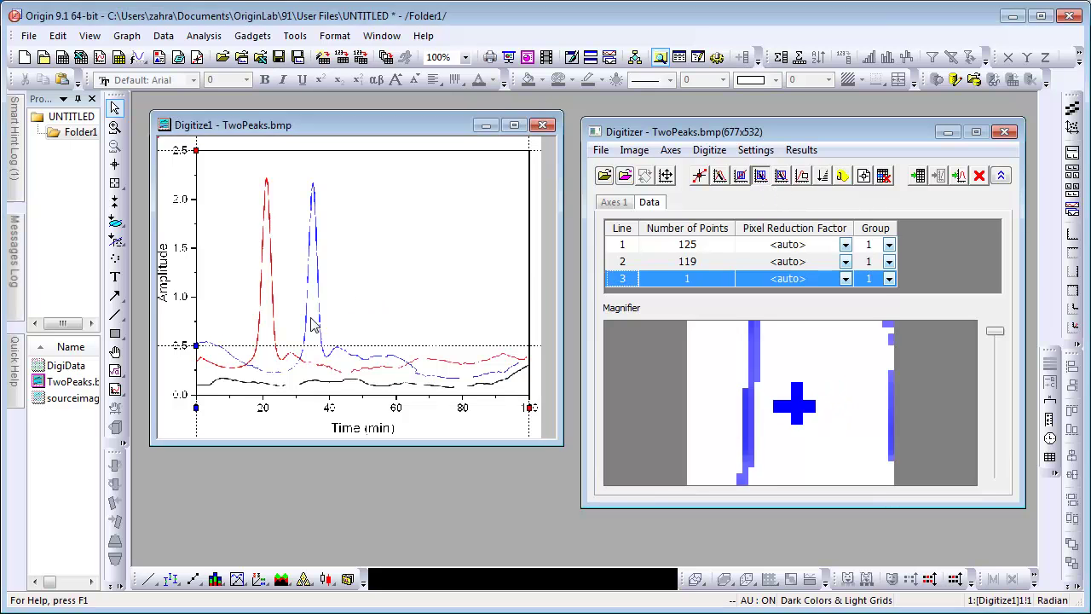
{"action": "left_click_drag", "start_coordinate": [314, 315], "coordinate": [352, 366]}
{"action": "left_click_drag", "start_coordinate": [215, 378], "coordinate": [243, 362]}
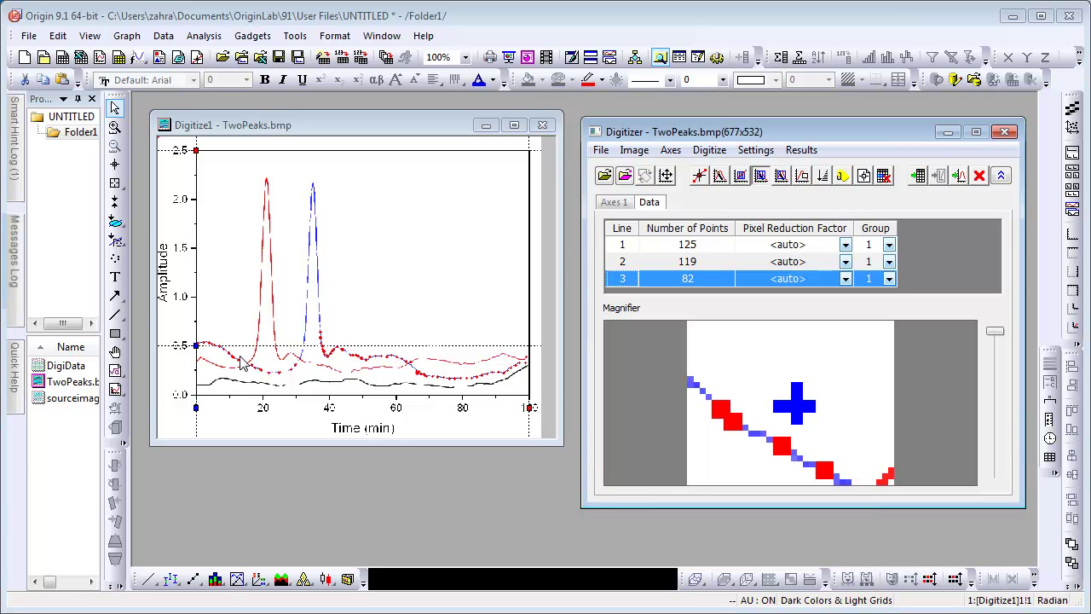
{"action": "left_click", "coordinate": [781, 182]}
{"action": "left_click_drag", "start_coordinate": [296, 177], "coordinate": [340, 253]}
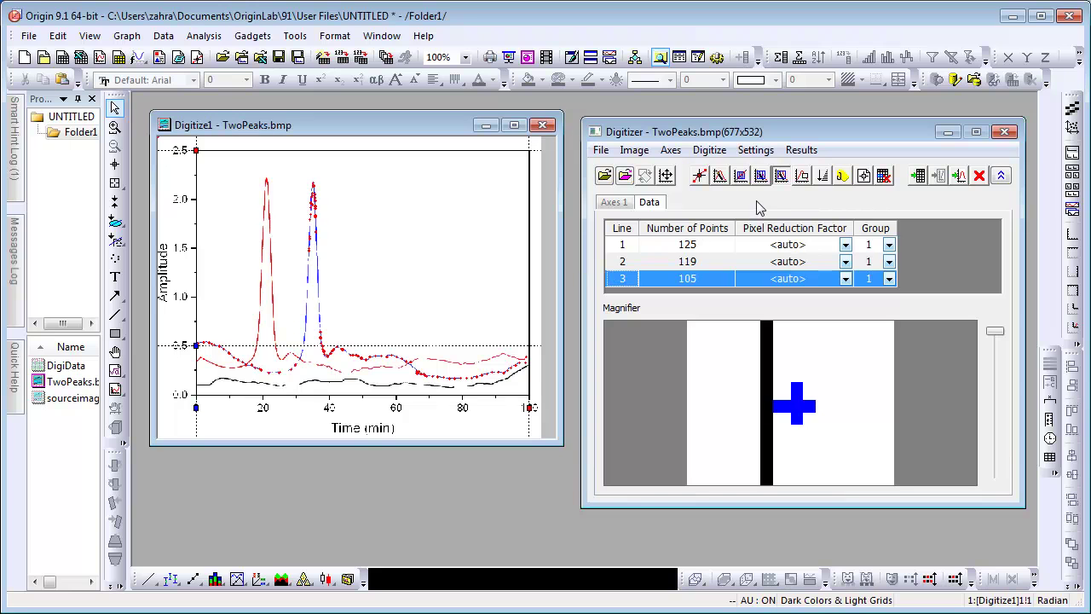
Switch grid picking to Y Grids and grid-pick the blue peak, bringing Line 3 to 211 points
{"action": "left_click", "coordinate": [758, 158]}
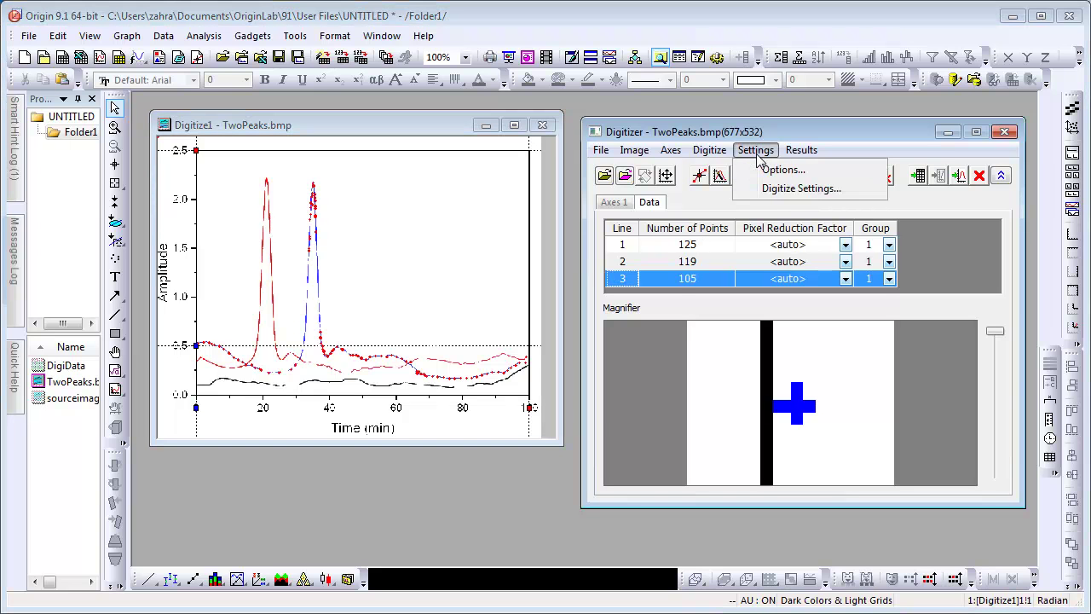
{"action": "left_click", "coordinate": [802, 188]}
{"action": "left_click", "coordinate": [560, 273]}
{"action": "left_click", "coordinate": [577, 415]}
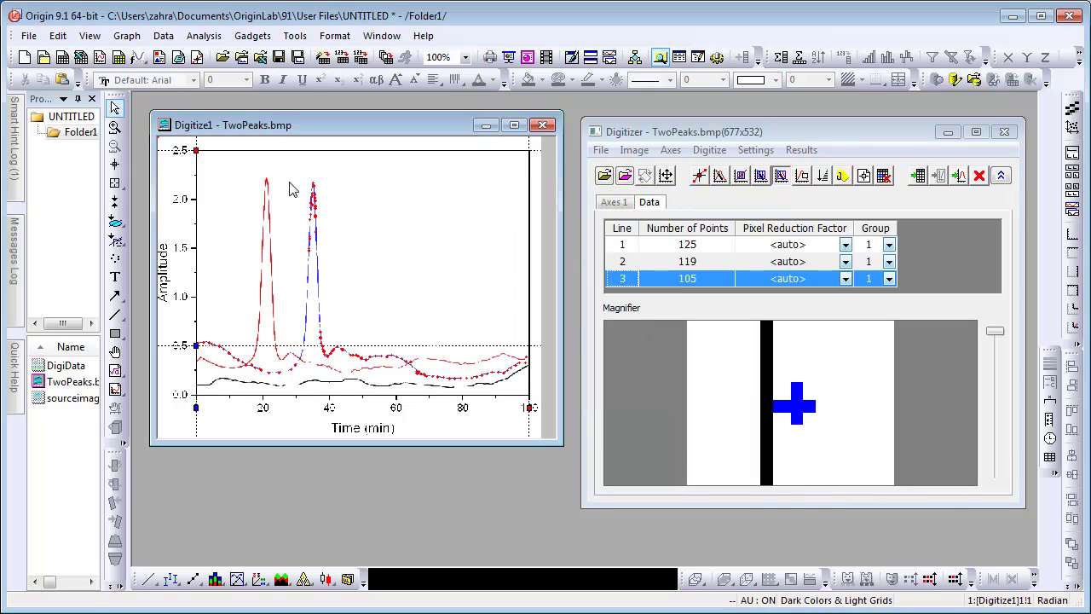
{"action": "left_click_drag", "start_coordinate": [289, 179], "coordinate": [342, 345]}
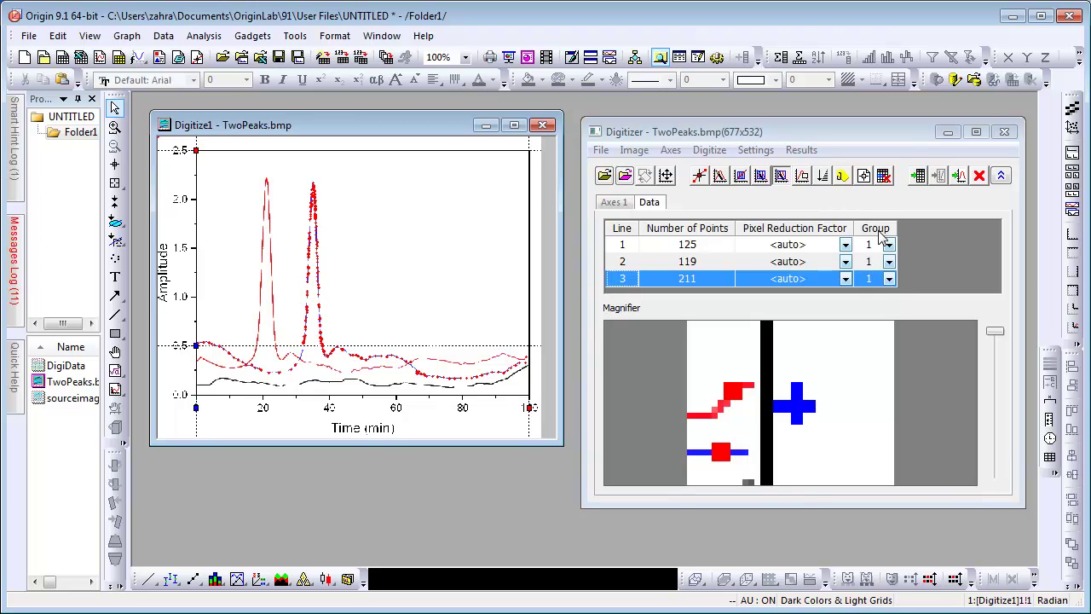
Try Line 2 in group 2, check that group's axis settings, then return Line 2 to group 1
{"action": "left_click", "coordinate": [889, 262]}
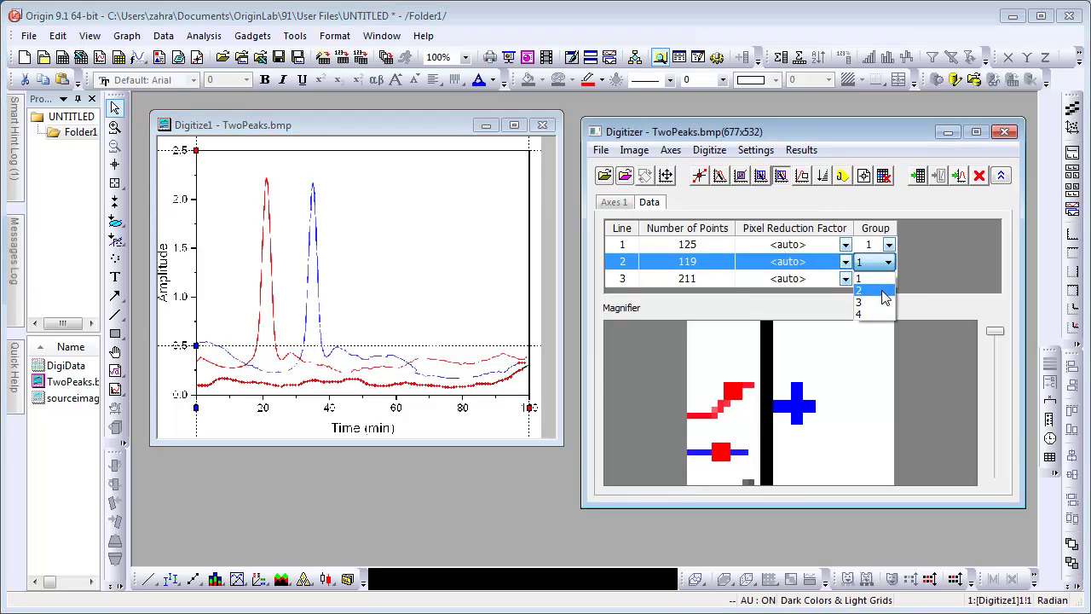
{"action": "left_click", "coordinate": [885, 292]}
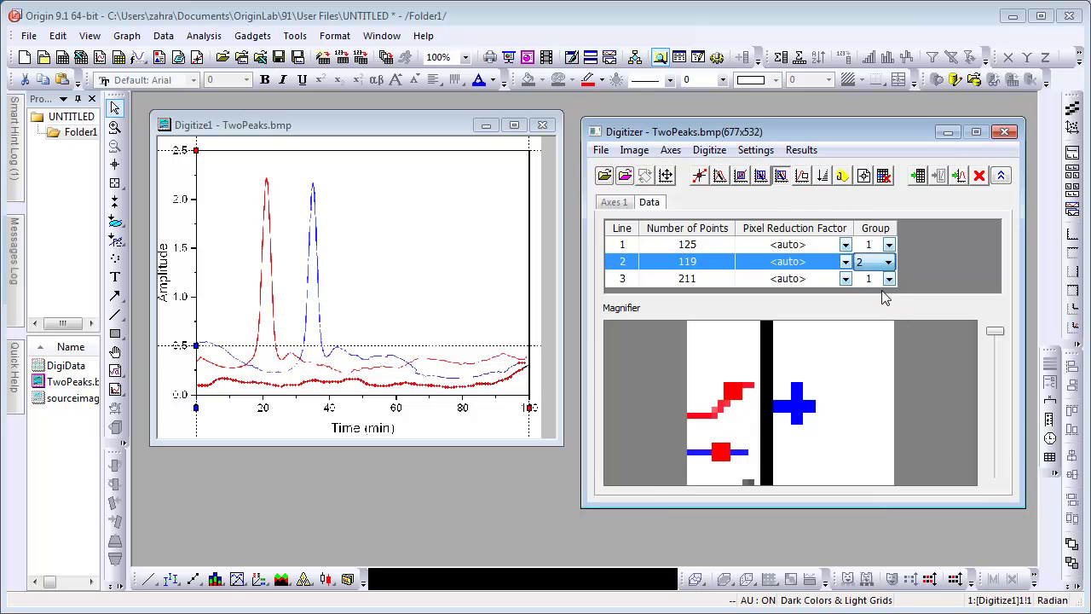
{"action": "left_click", "coordinate": [625, 207]}
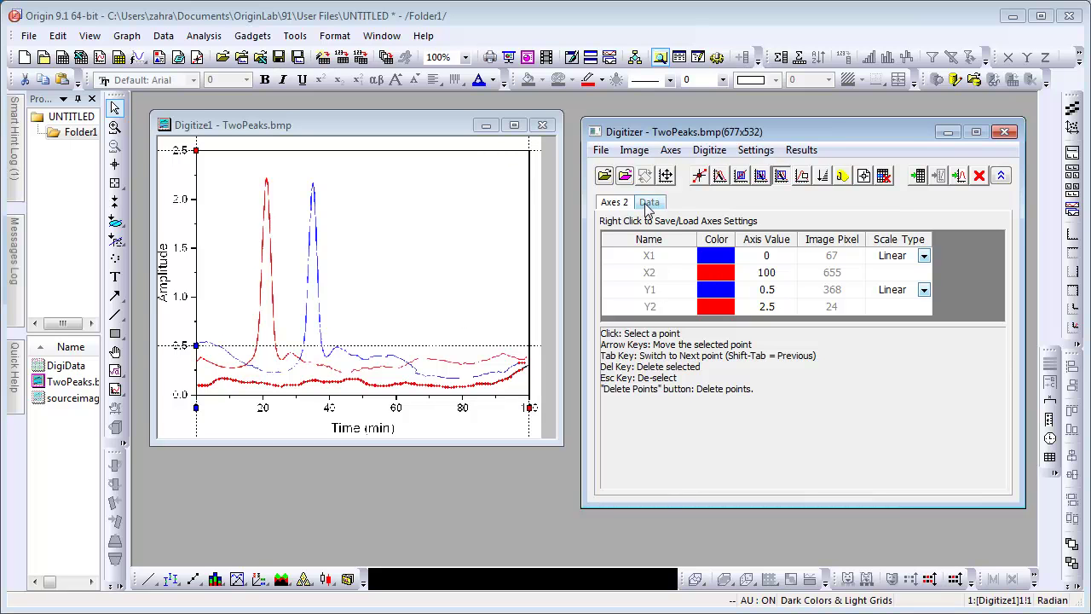
{"action": "left_click", "coordinate": [649, 202]}
{"action": "left_click", "coordinate": [888, 263]}
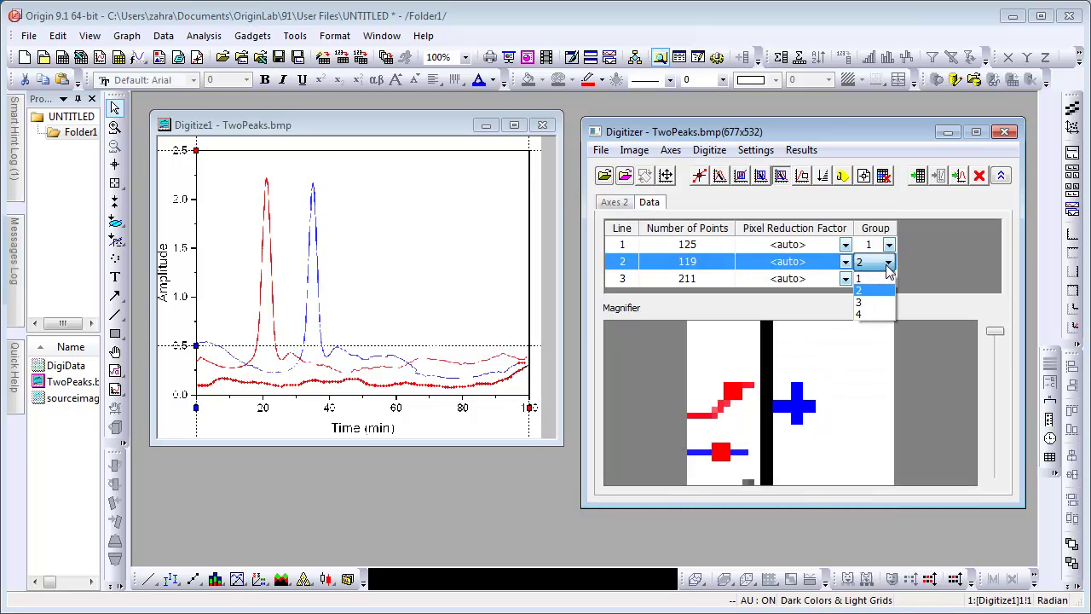
{"action": "left_click", "coordinate": [886, 280]}
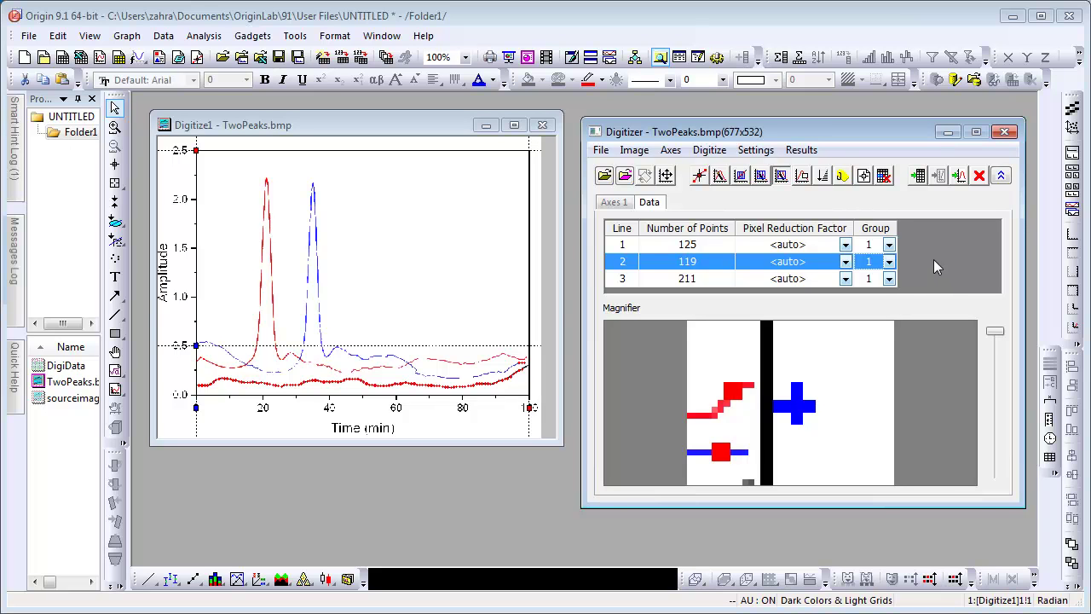
Open the DigiData worksheet and scroll through the picked data columns
{"action": "left_click", "coordinate": [920, 179]}
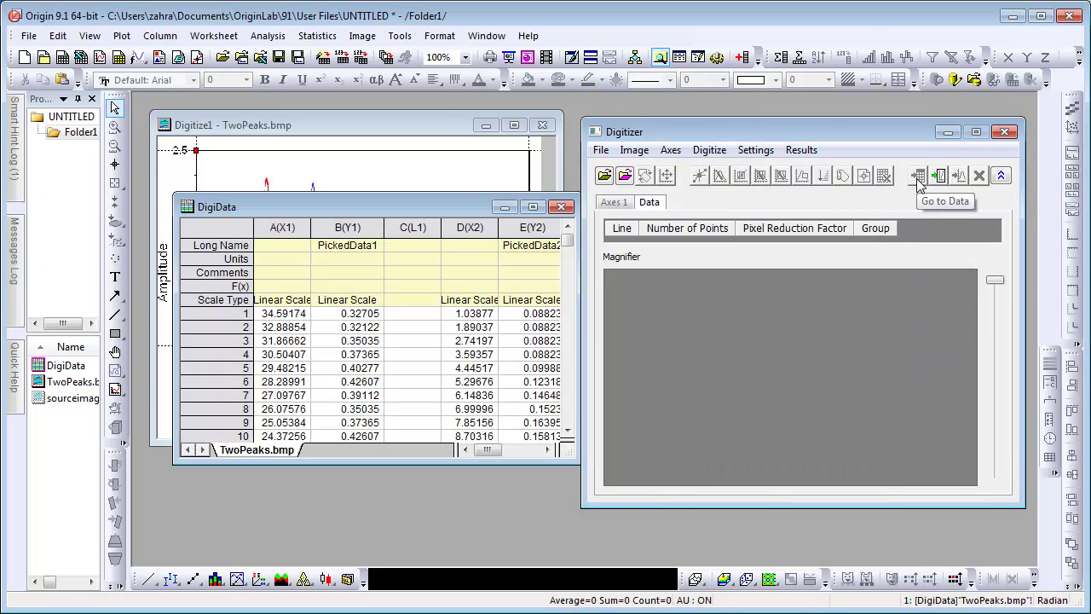
{"action": "left_click", "coordinate": [548, 450]}
{"action": "left_click", "coordinate": [548, 450]}
{"action": "left_click", "coordinate": [549, 450]}
{"action": "left_click", "coordinate": [549, 450]}
{"action": "left_click", "coordinate": [548, 450]}
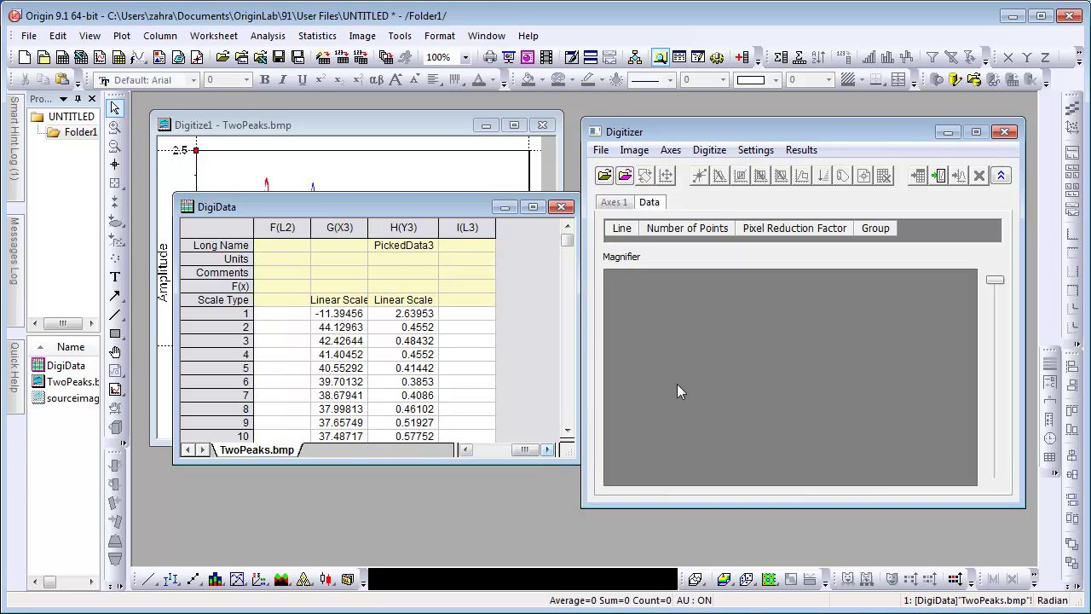
Plot PickedData1–3 in a DigiPlot graph and return to the TwoPeaks image
{"action": "left_click", "coordinate": [934, 181]}
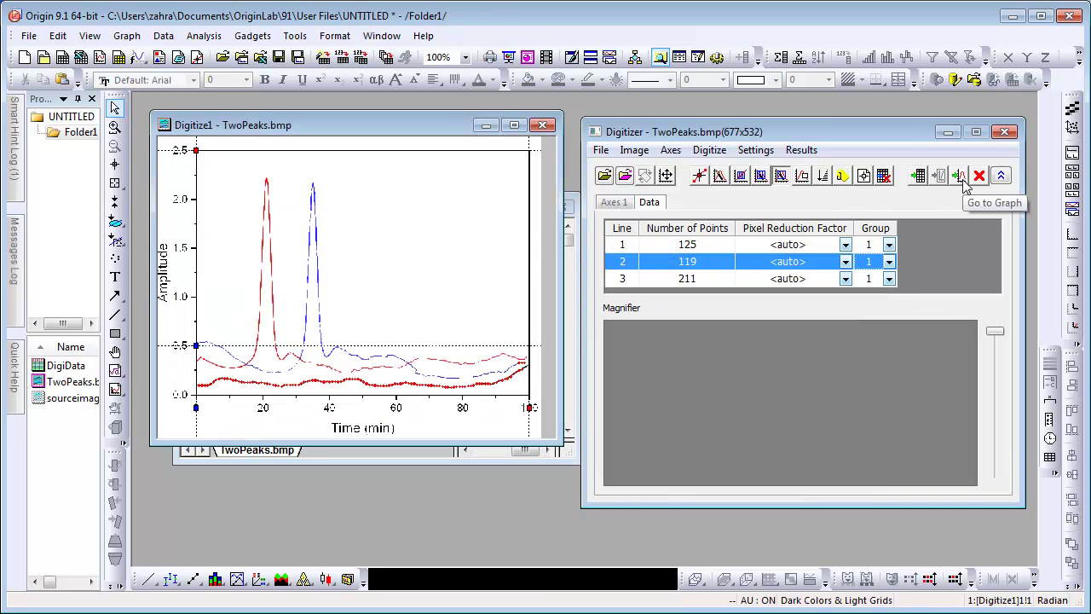
{"action": "left_click", "coordinate": [960, 176]}
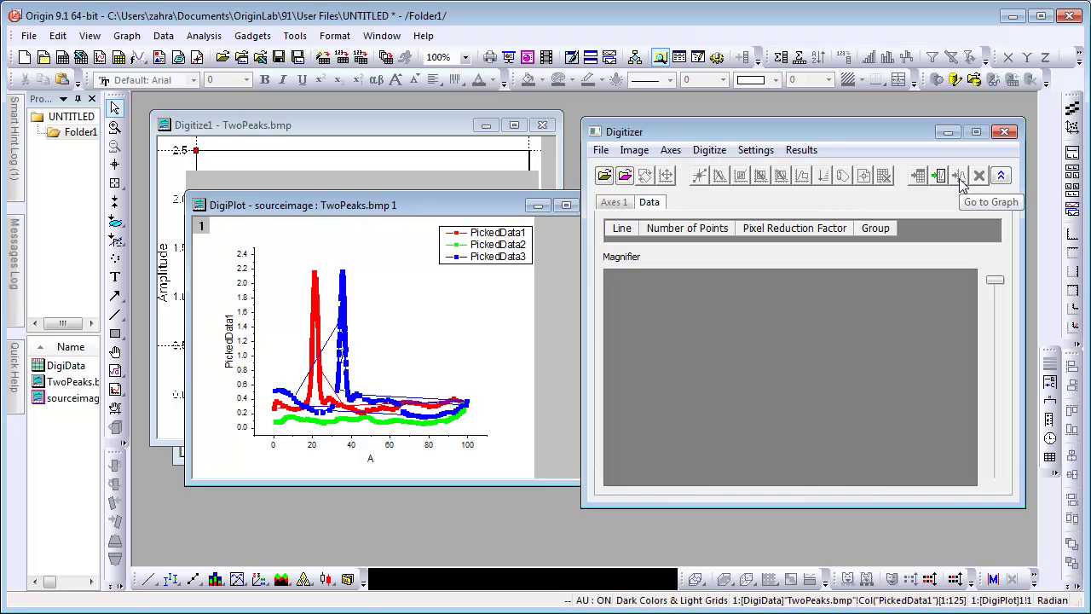
{"action": "left_click", "coordinate": [938, 176]}
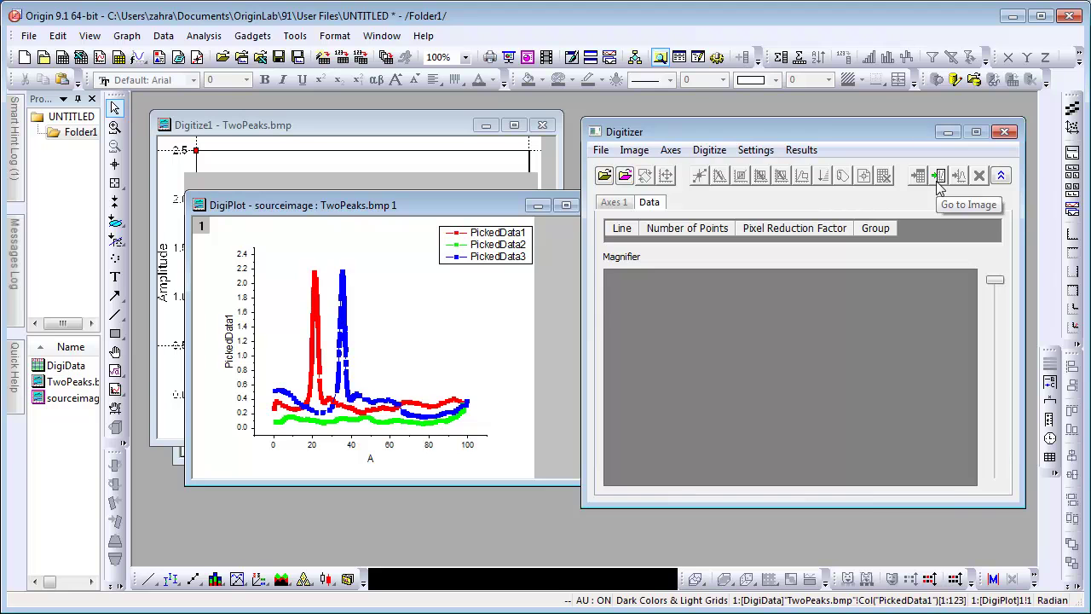
{"action": "left_click", "coordinate": [939, 179]}
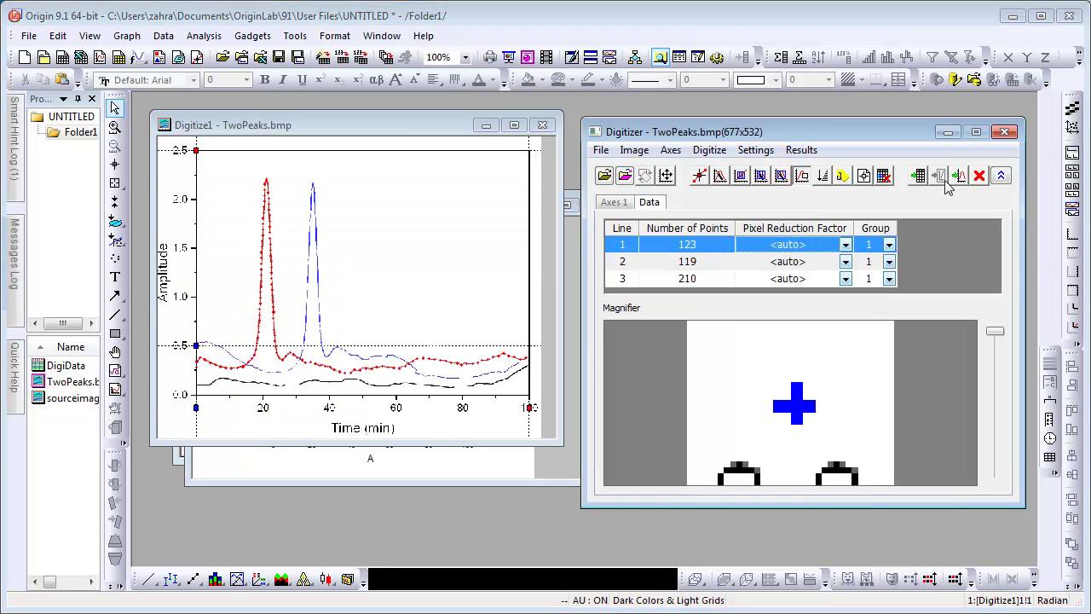
Label the top of the red peak 'Red Peak'
{"action": "left_click", "coordinate": [842, 176]}
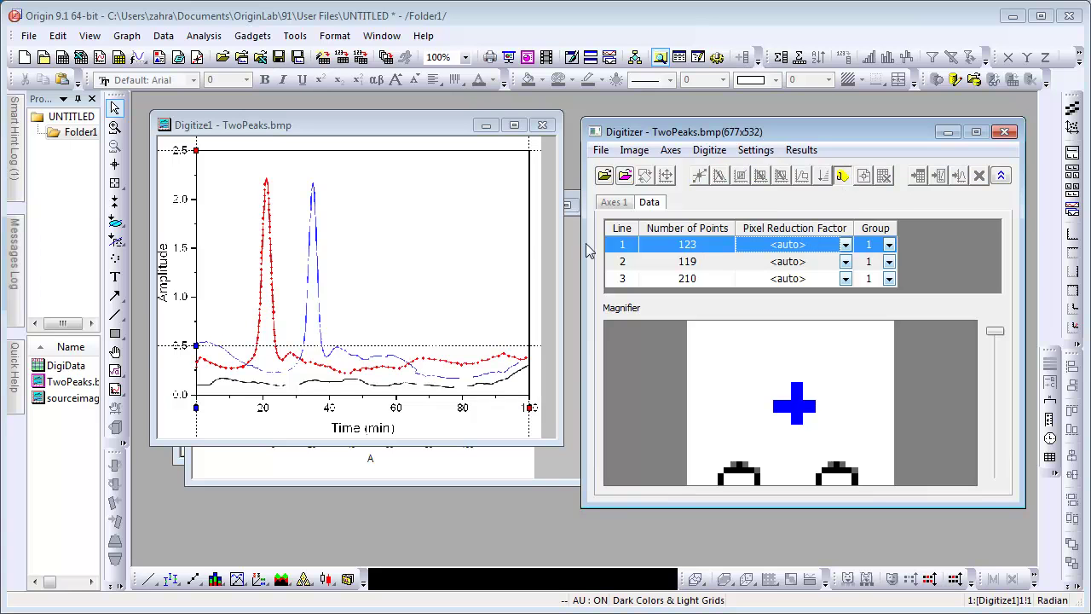
{"action": "left_click", "coordinate": [265, 183]}
{"action": "type", "text": "Red Peak"}
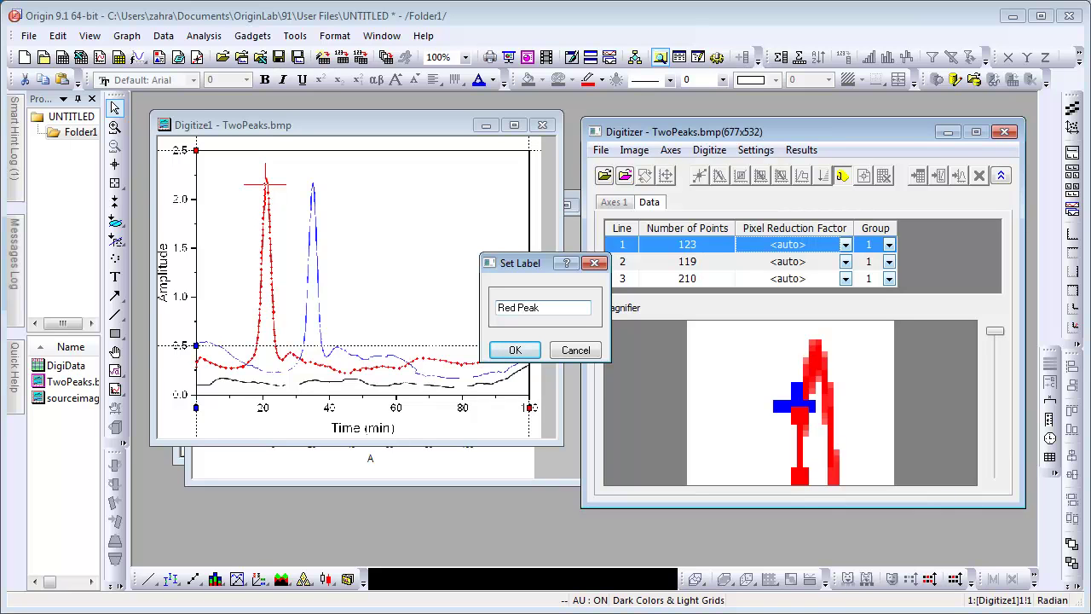
{"action": "left_click", "coordinate": [515, 350]}
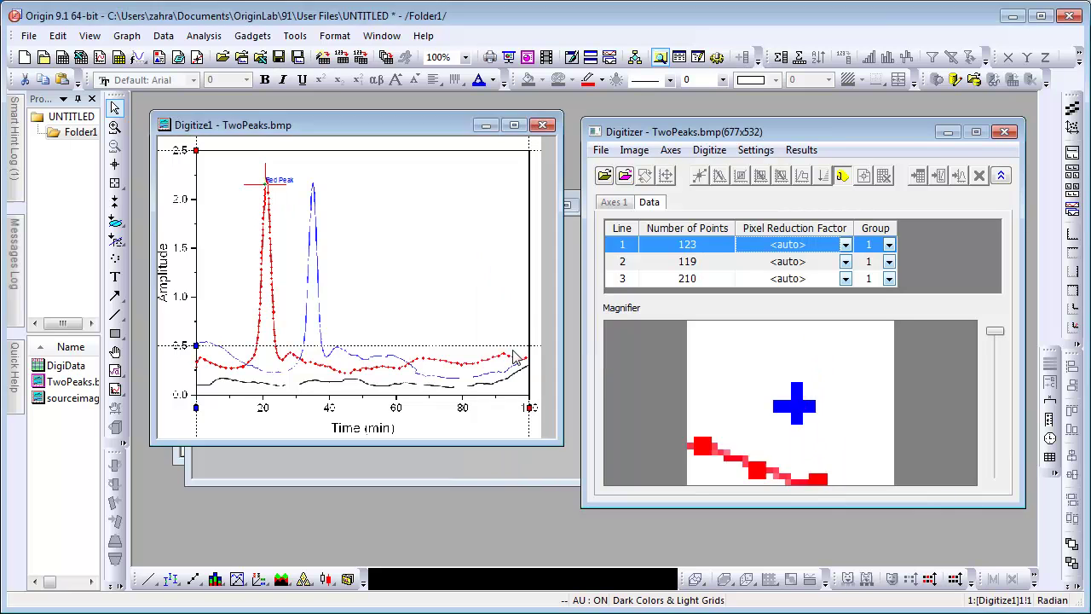
{"action": "left_click", "coordinate": [845, 179]}
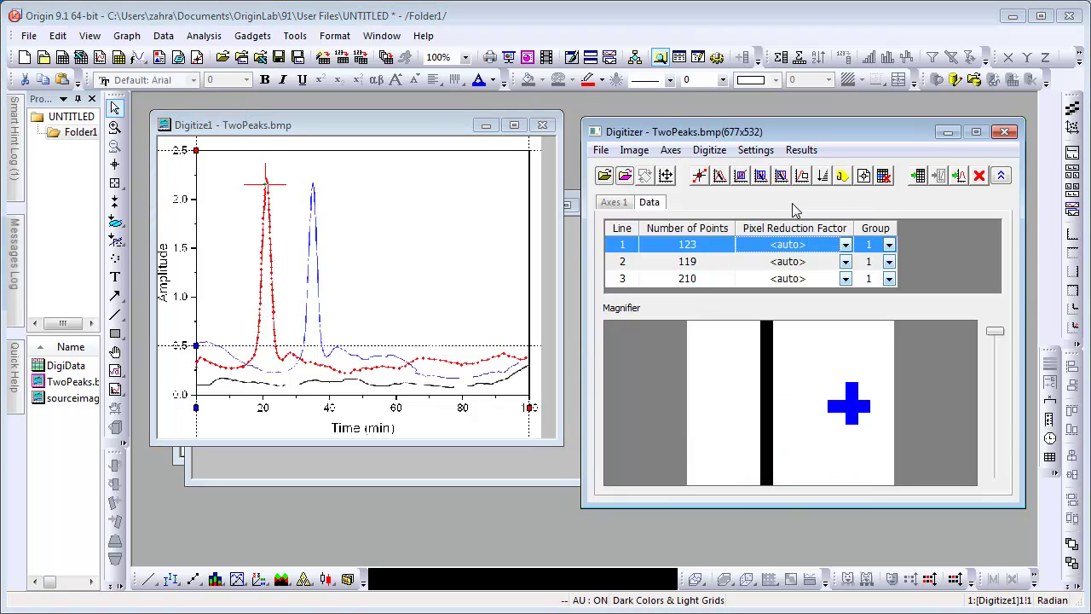
Make Line 3 current and label the top of the blue peak 'Blue peak'
{"action": "left_click", "coordinate": [694, 281]}
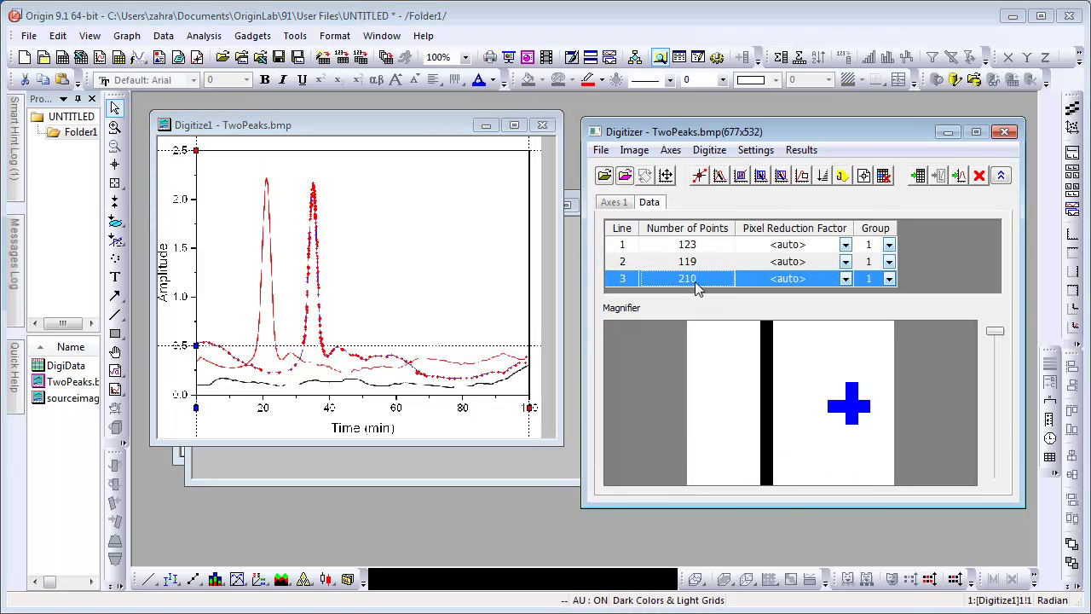
{"action": "left_click", "coordinate": [844, 183]}
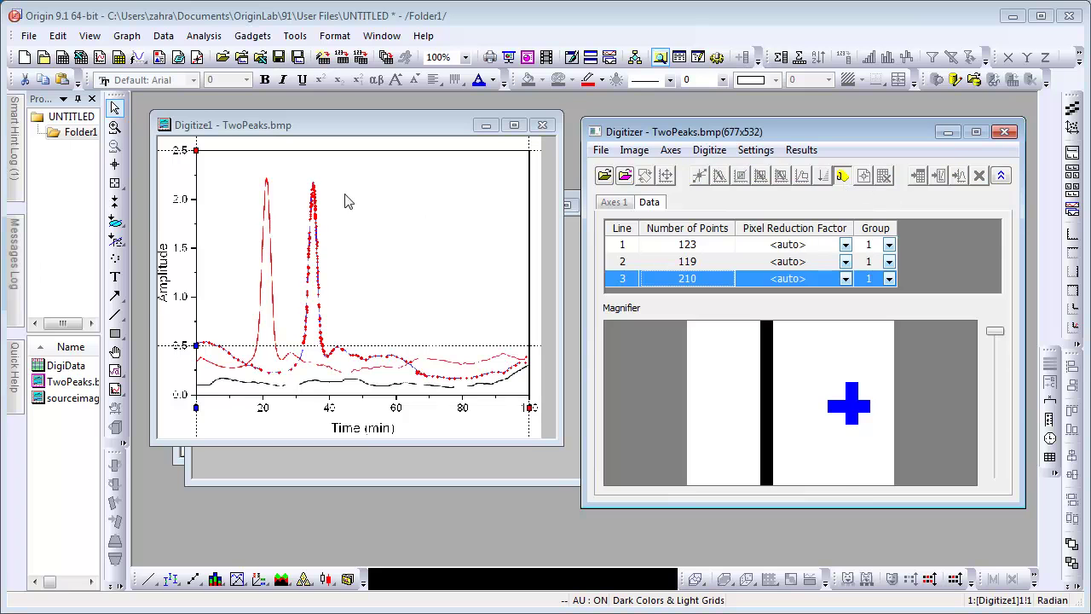
{"action": "left_click", "coordinate": [314, 195]}
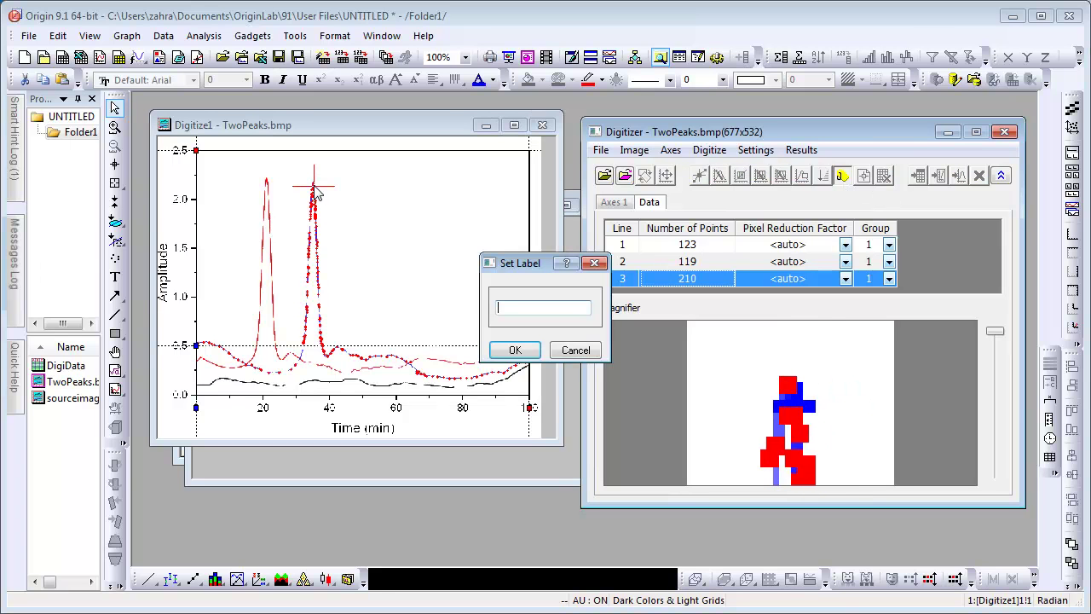
{"action": "type", "text": "Blue peak"}
{"action": "left_click", "coordinate": [515, 351]}
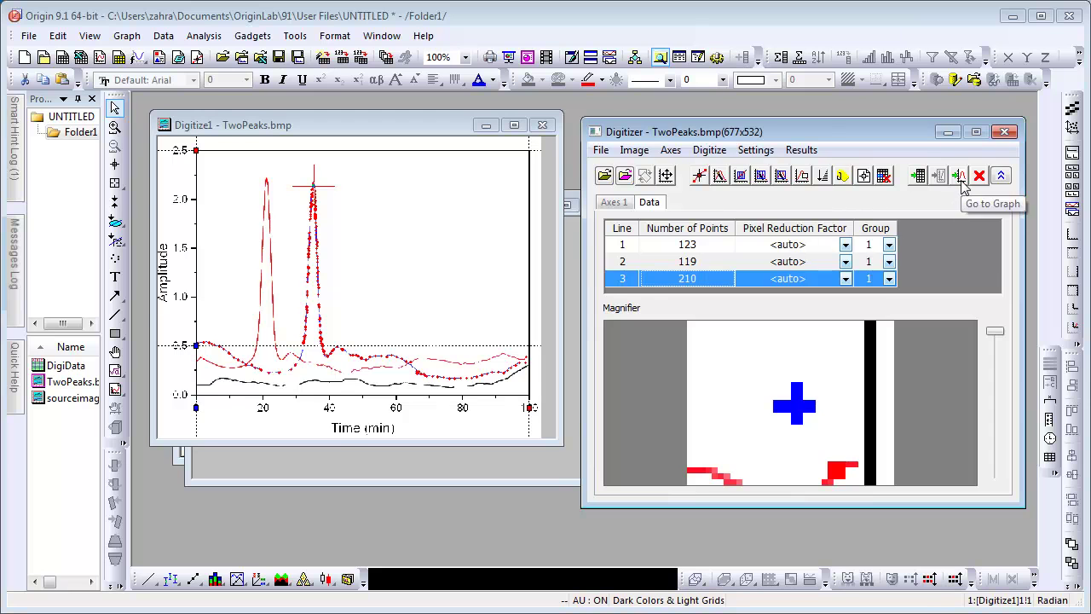
Check the labelled DigiPlot, then line-plot PickedData1 with its label column from DigiData
{"action": "left_click", "coordinate": [960, 177]}
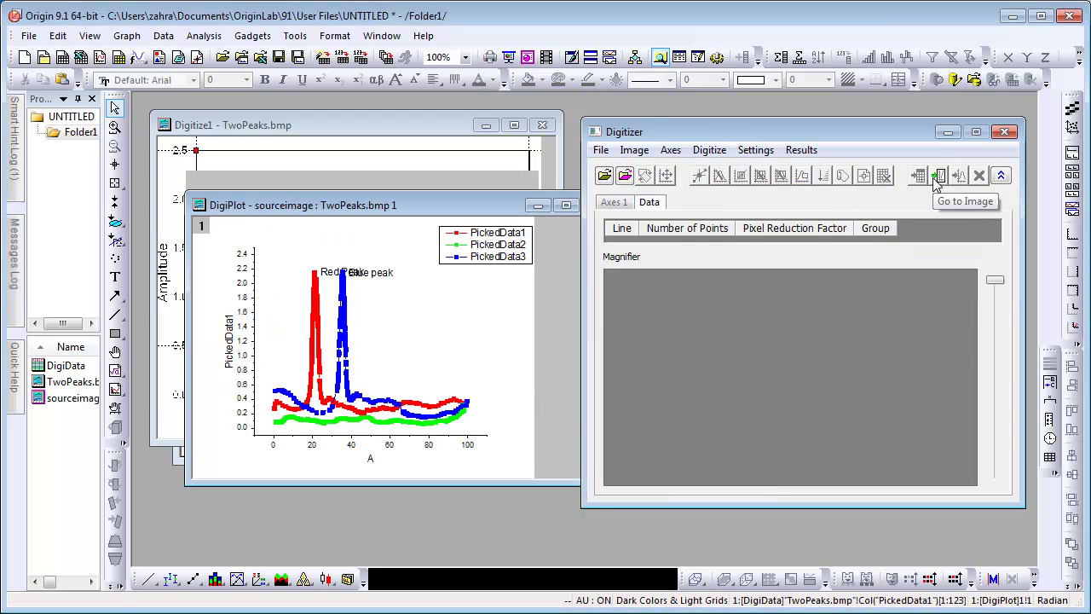
{"action": "left_click", "coordinate": [938, 176]}
{"action": "left_click", "coordinate": [918, 177]}
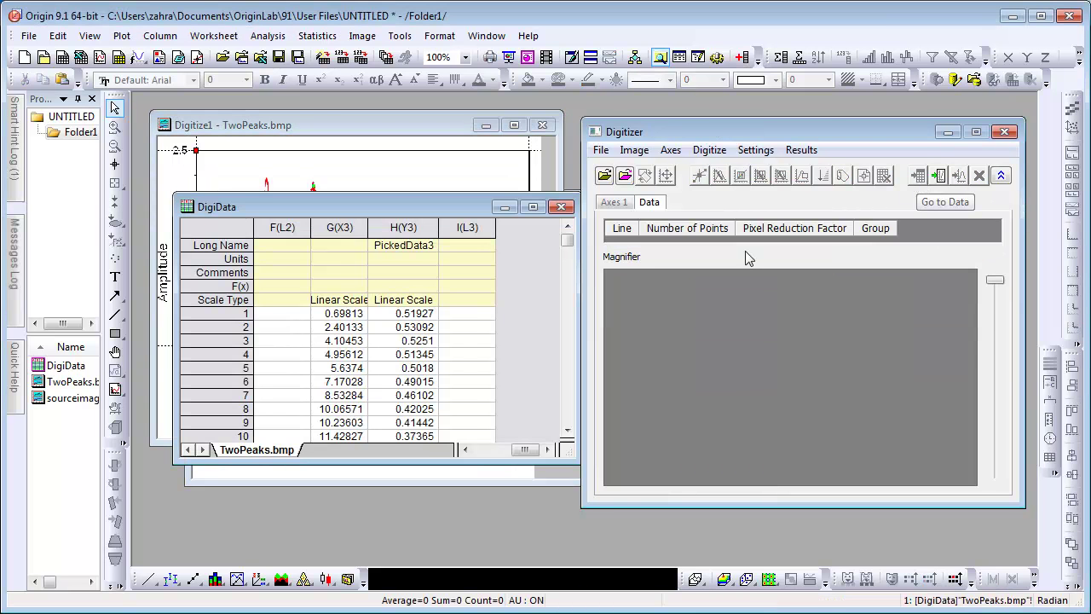
{"action": "left_click", "coordinate": [466, 450]}
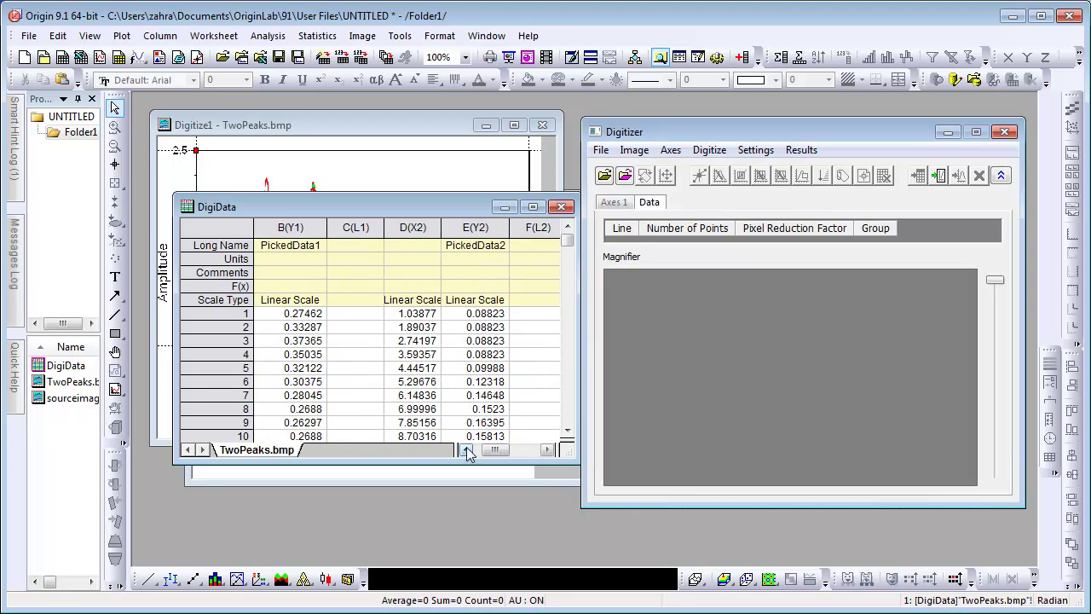
{"action": "scroll", "coordinate": [566, 255], "scroll_direction": "down", "scroll_amount": 13}
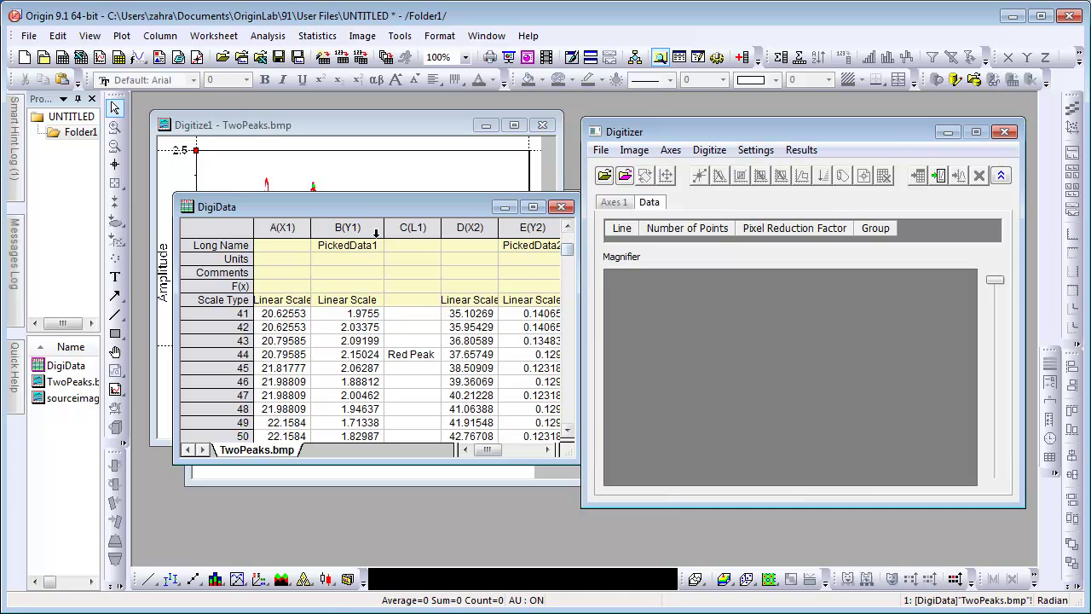
{"action": "left_click_drag", "start_coordinate": [372, 227], "coordinate": [399, 229]}
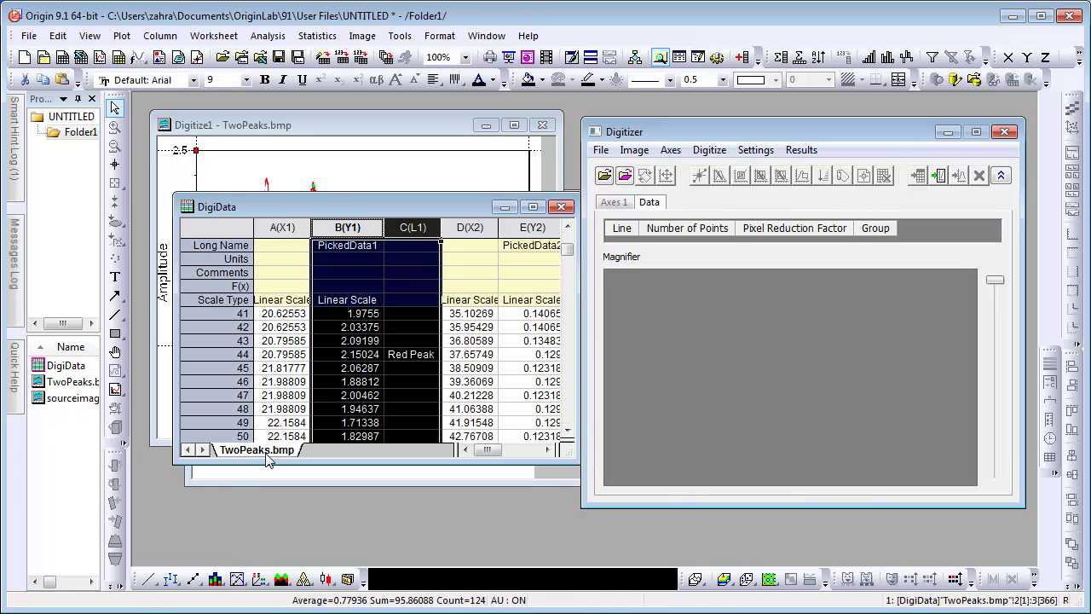
{"action": "left_click", "coordinate": [150, 579]}
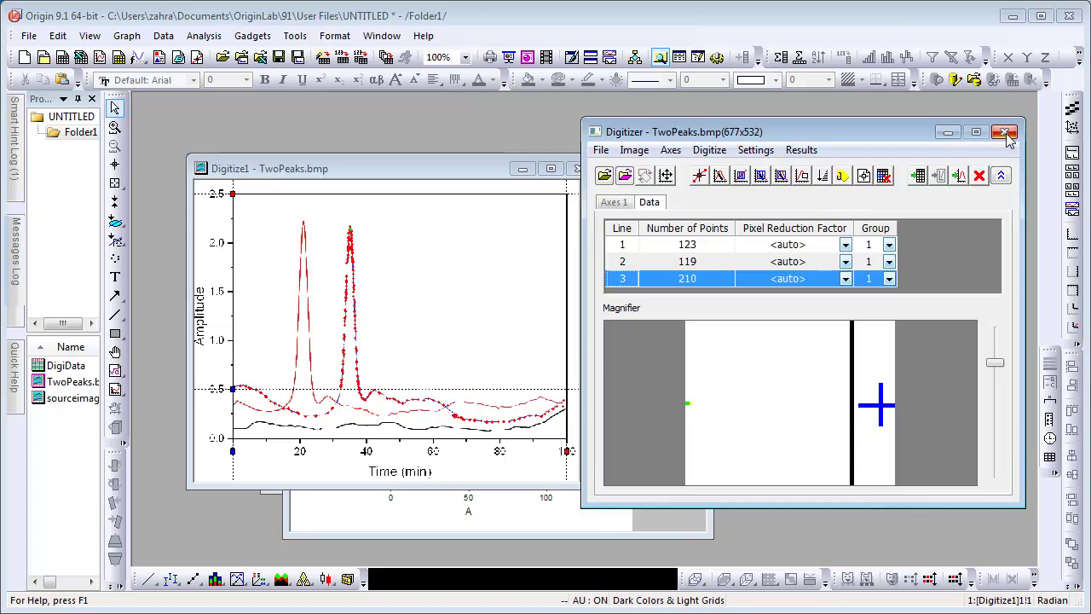
Close the Digitizer panel and reopen it from the Digitize1 graph
{"action": "left_click", "coordinate": [1004, 132]}
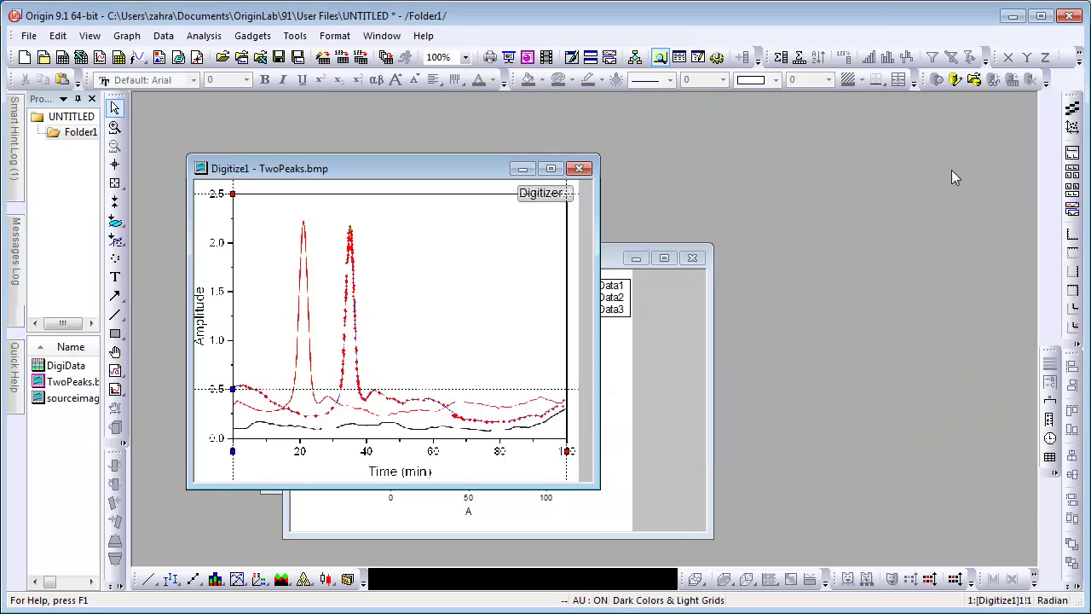
{"action": "left_click", "coordinate": [542, 193]}
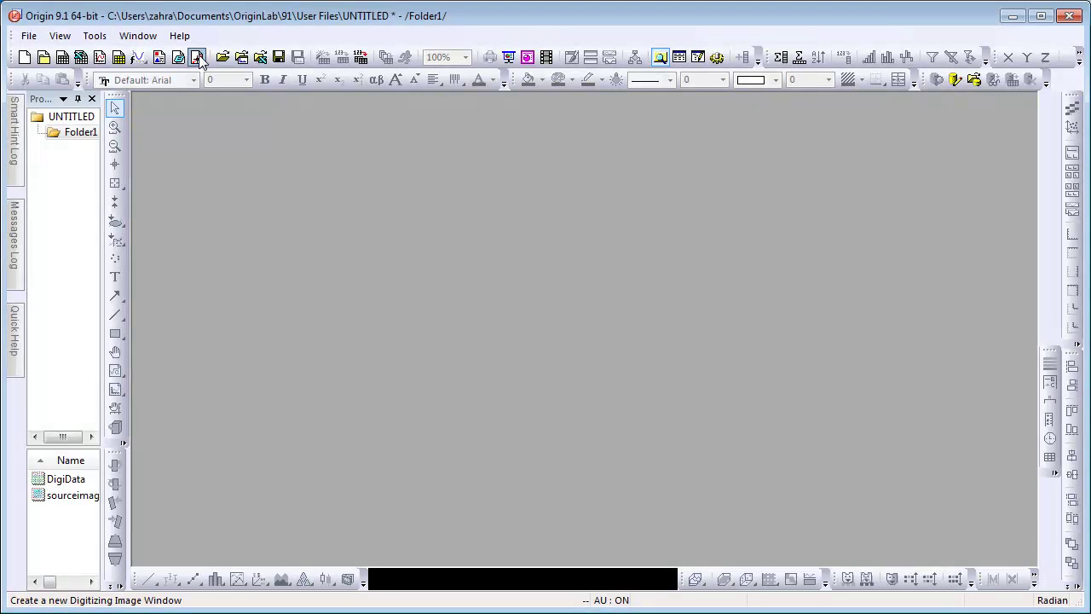
Import PolarCoordinate.bmp, set polar coordinate axes, and move the image window up-left
{"action": "left_click", "coordinate": [199, 57]}
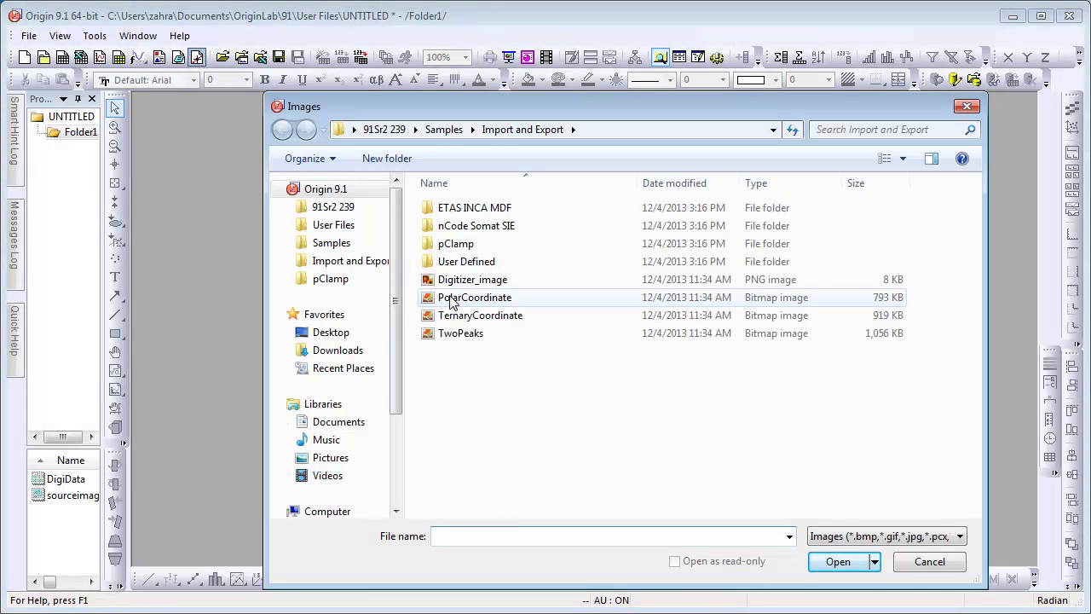
{"action": "double_click", "coordinate": [452, 297]}
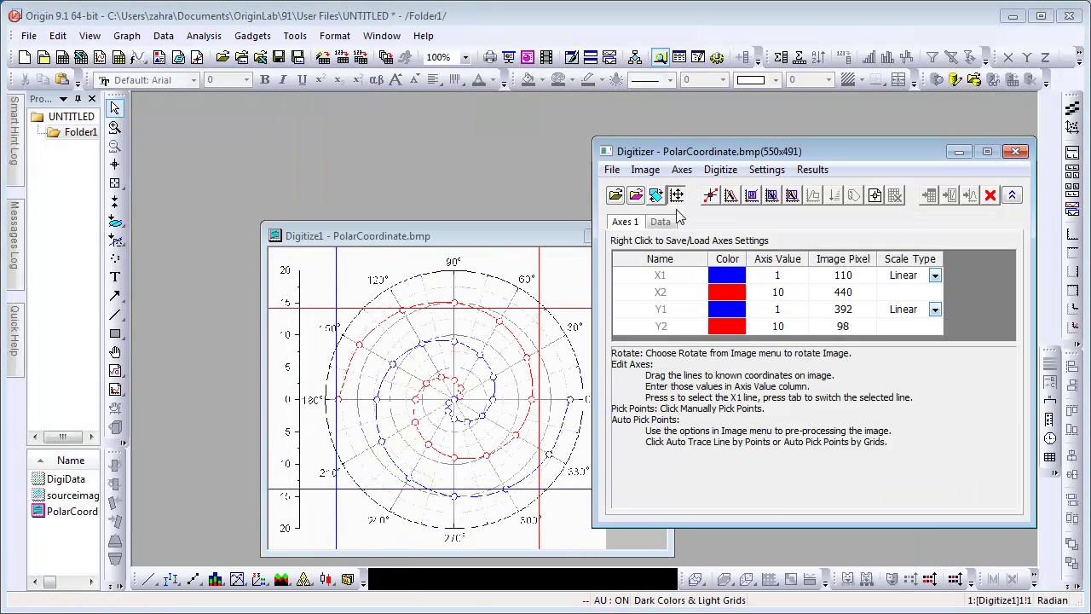
{"action": "left_click", "coordinate": [682, 170]}
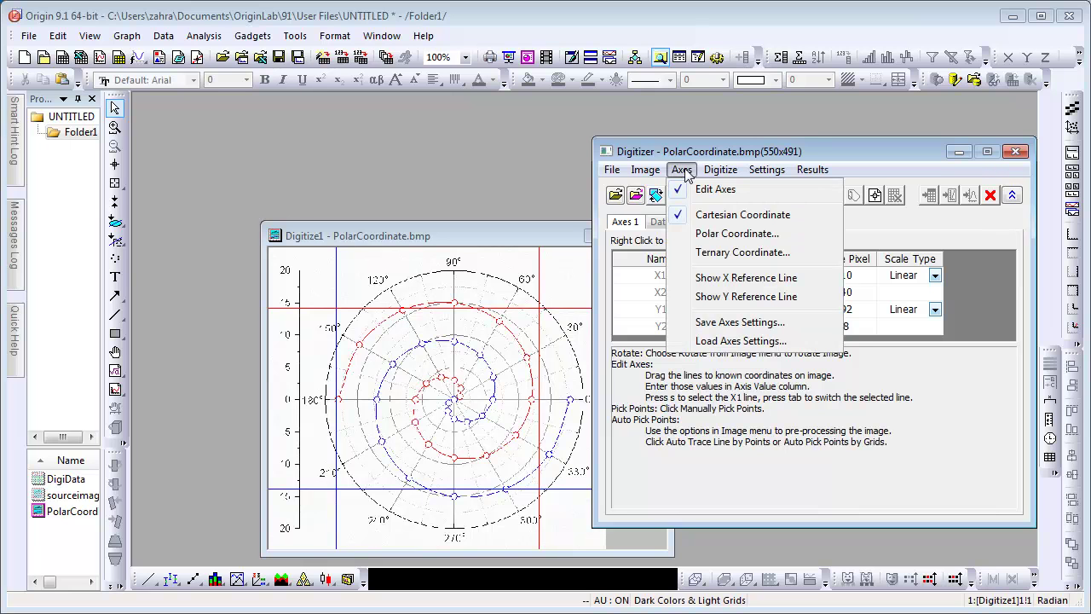
{"action": "left_click", "coordinate": [714, 234]}
{"action": "left_click", "coordinate": [949, 276]}
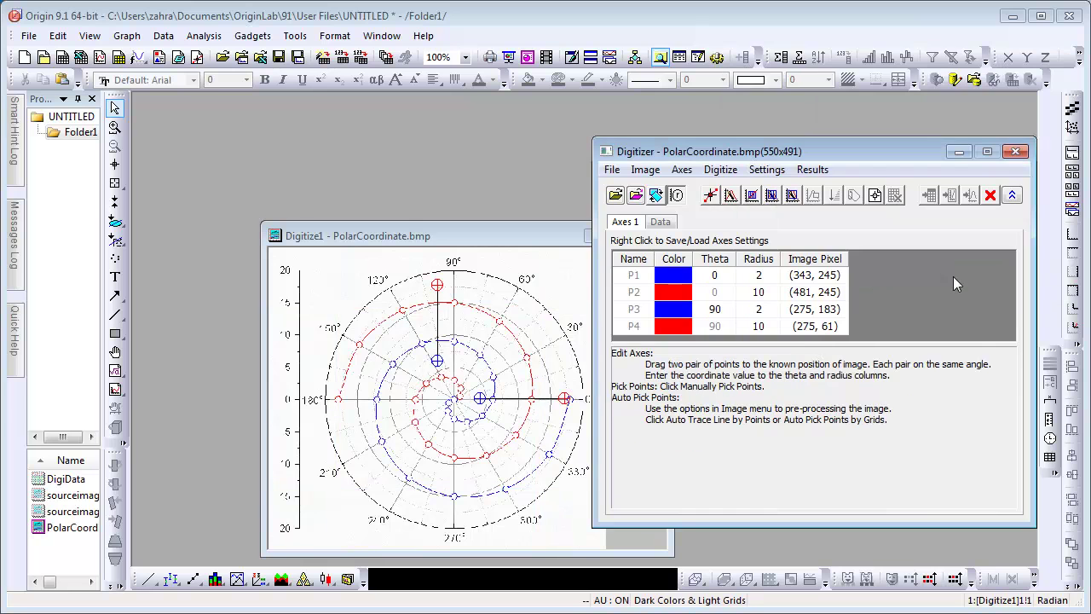
{"action": "left_click_drag", "start_coordinate": [564, 240], "coordinate": [478, 134]}
Place P1 at the blue circle's centre and P2 on the point by the 0° label
{"action": "left_click", "coordinate": [394, 294]}
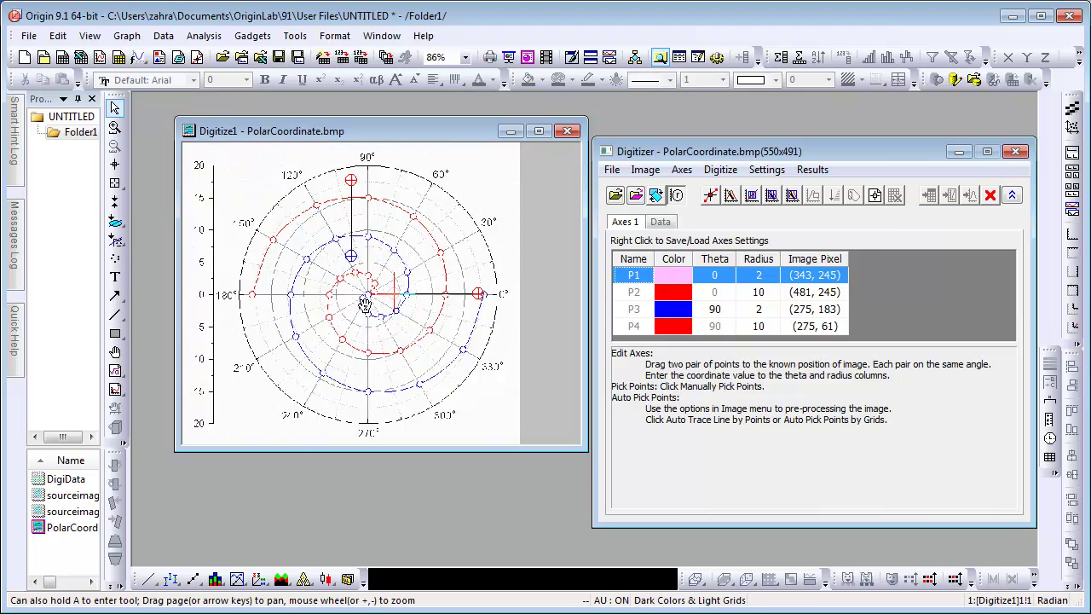
{"action": "scroll", "coordinate": [375, 305], "scroll_direction": "up", "scroll_amount": 2}
{"action": "scroll", "coordinate": [374, 308], "scroll_direction": "up", "scroll_amount": 8}
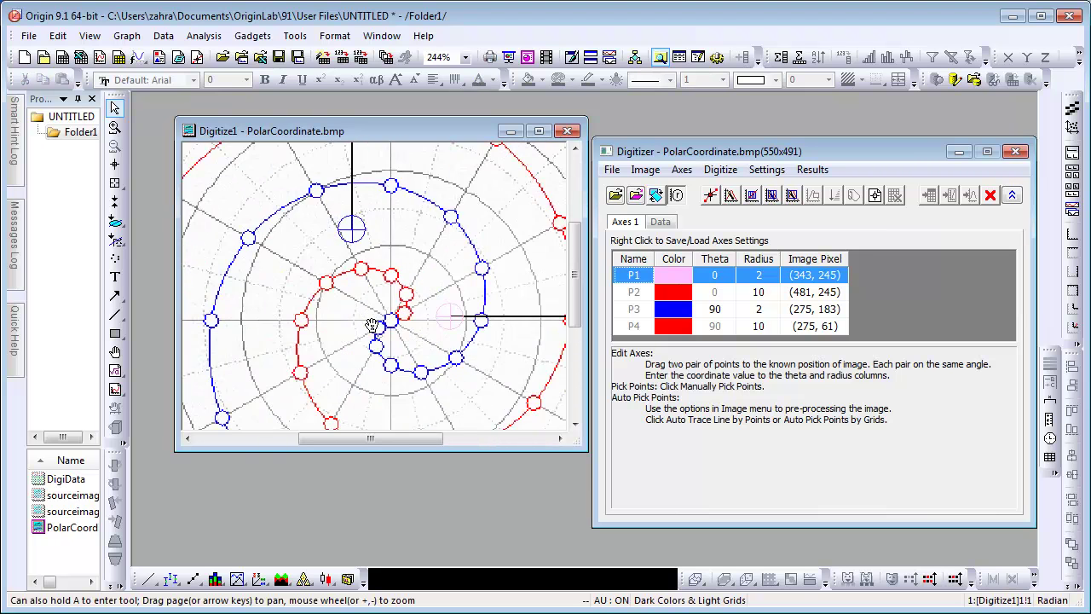
{"action": "scroll", "coordinate": [374, 308], "scroll_direction": "up", "scroll_amount": 3}
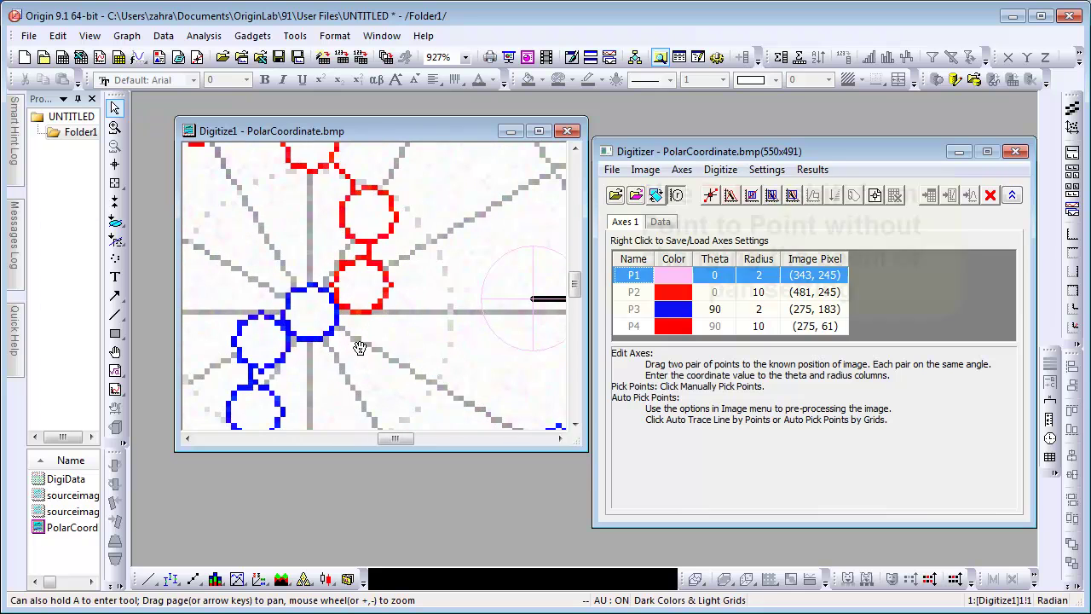
{"action": "left_click_drag", "start_coordinate": [533, 298], "coordinate": [310, 312]}
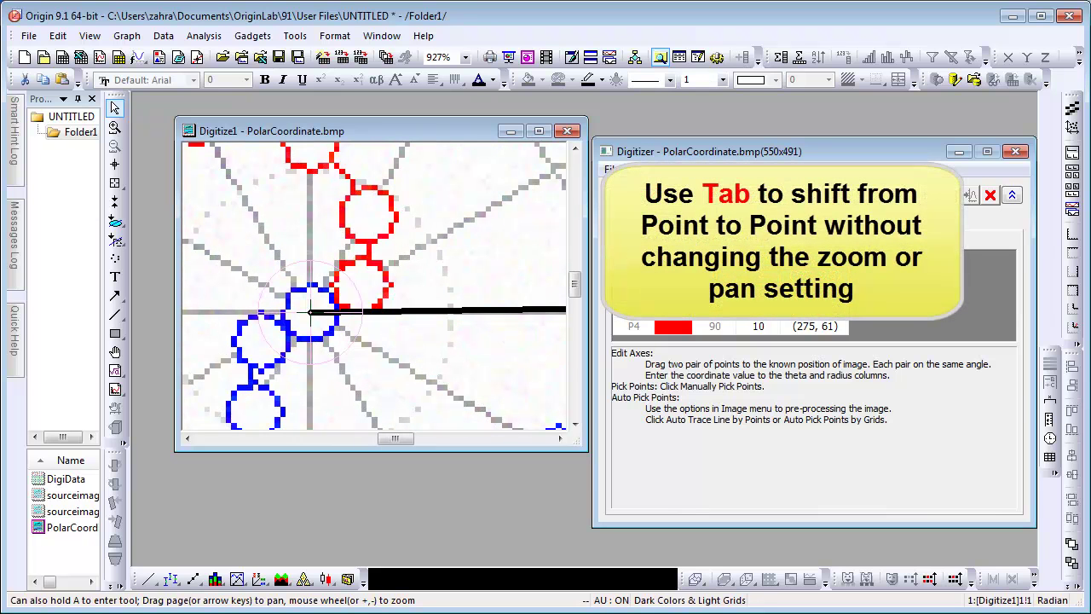
{"action": "key", "text": "Tab"}
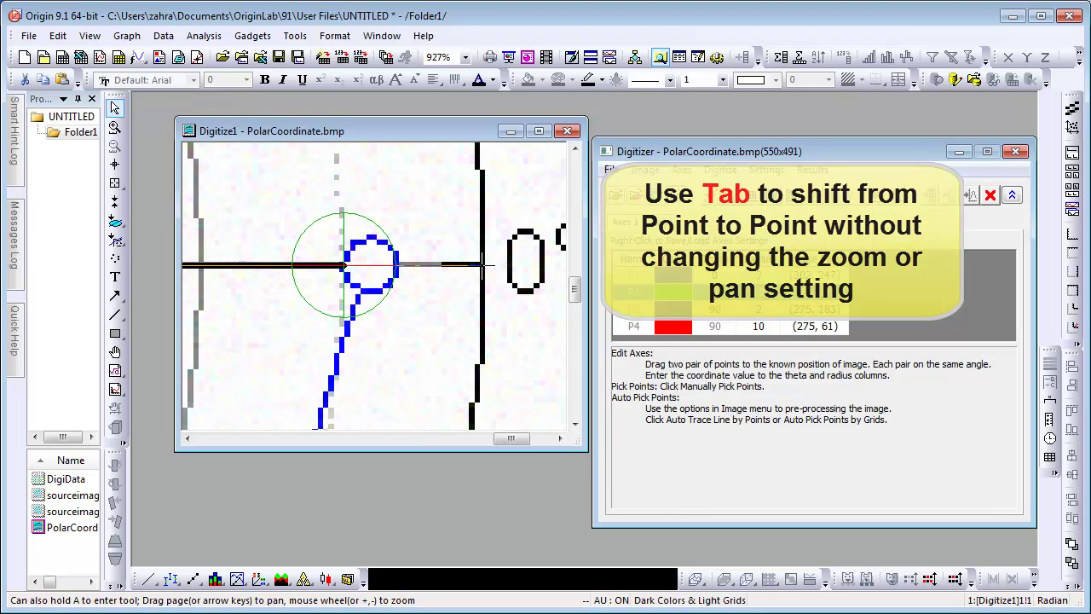
{"action": "left_click_drag", "start_coordinate": [484, 267], "coordinate": [498, 264]}
Move P3 to the radius-2 crossing (302, 195) and P4 to the 90° line's top (302, 38)
{"action": "key", "text": "Tab"}
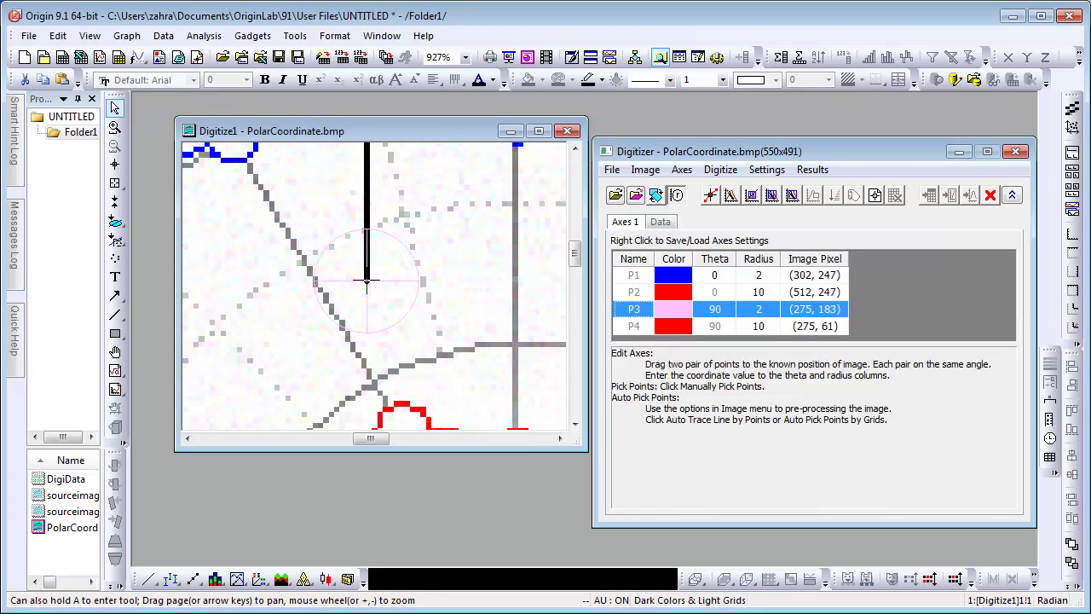
{"action": "left_click_drag", "start_coordinate": [367, 284], "coordinate": [514, 345]}
{"action": "key", "text": "Tab"}
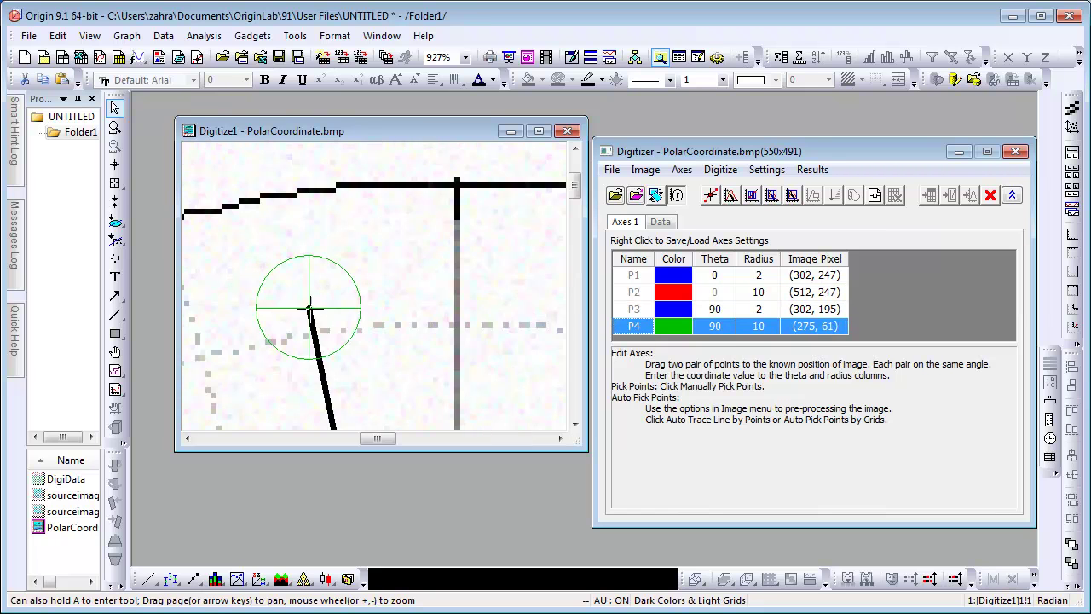
{"action": "mouse_move", "coordinate": [309, 307]}
{"action": "left_mouse_down"}
{"action": "mouse_move", "coordinate": [414, 239]}
{"action": "mouse_move", "coordinate": [456, 183]}
{"action": "left_mouse_up"}
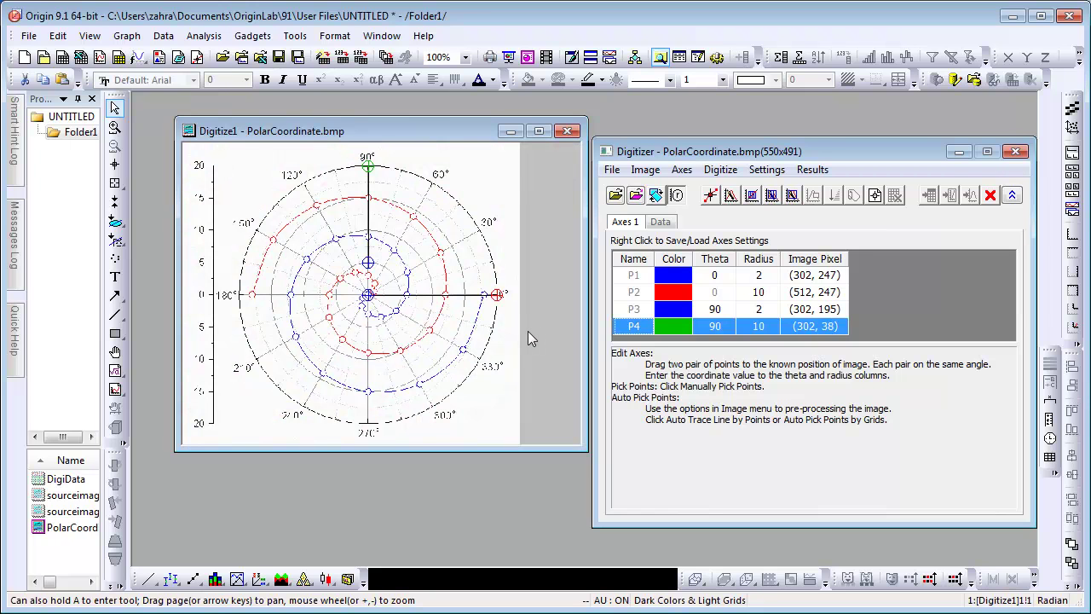
Set the radius of P1 to 0 and P2 to 20
{"action": "left_click", "coordinate": [712, 278]}
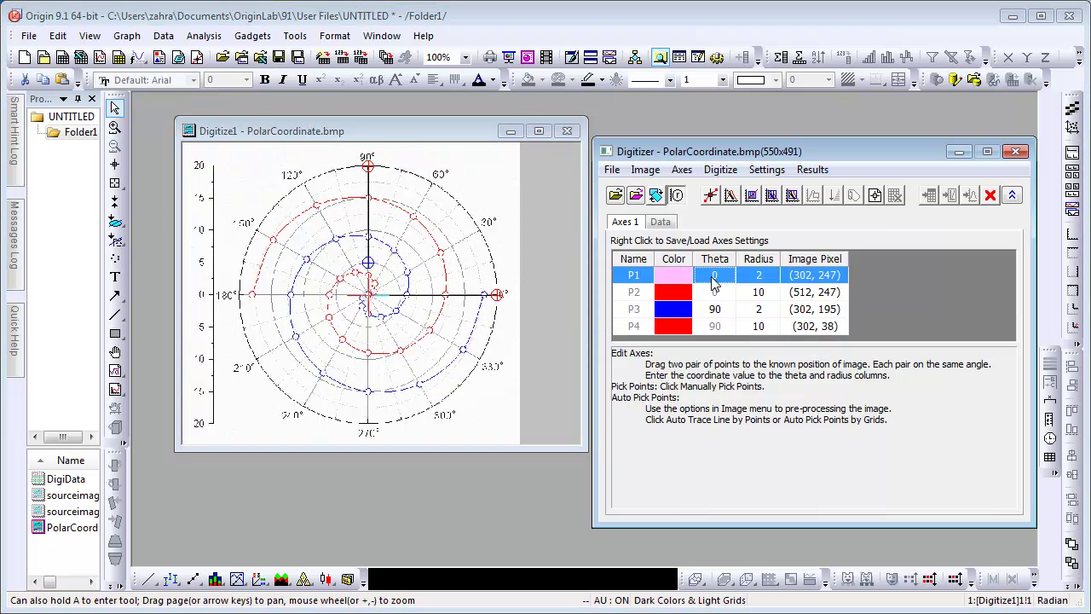
{"action": "left_click", "coordinate": [766, 280]}
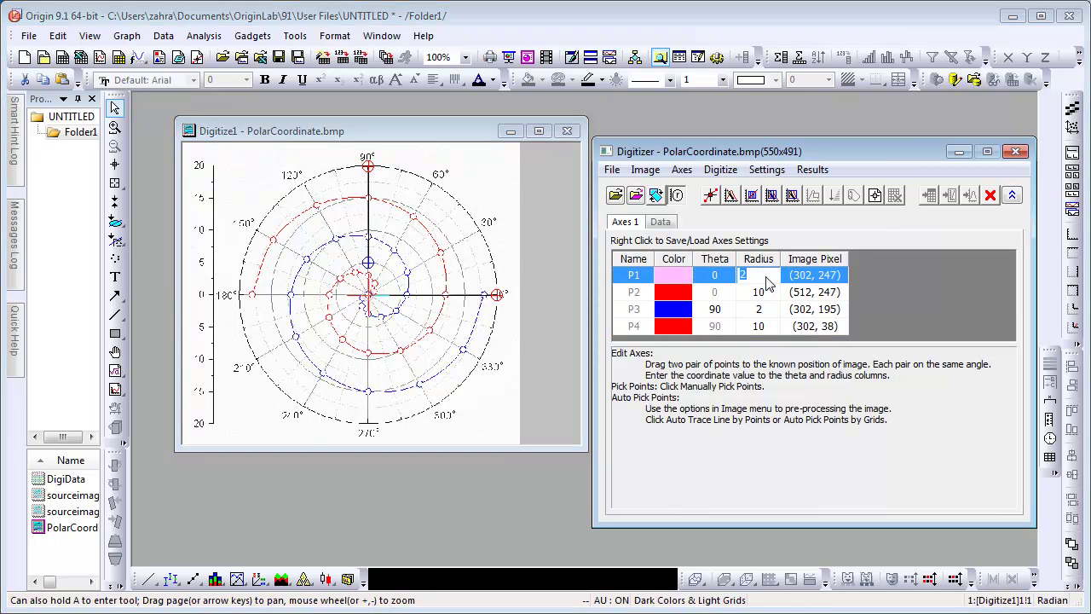
{"action": "type", "text": "0"}
{"action": "left_click", "coordinate": [721, 295]}
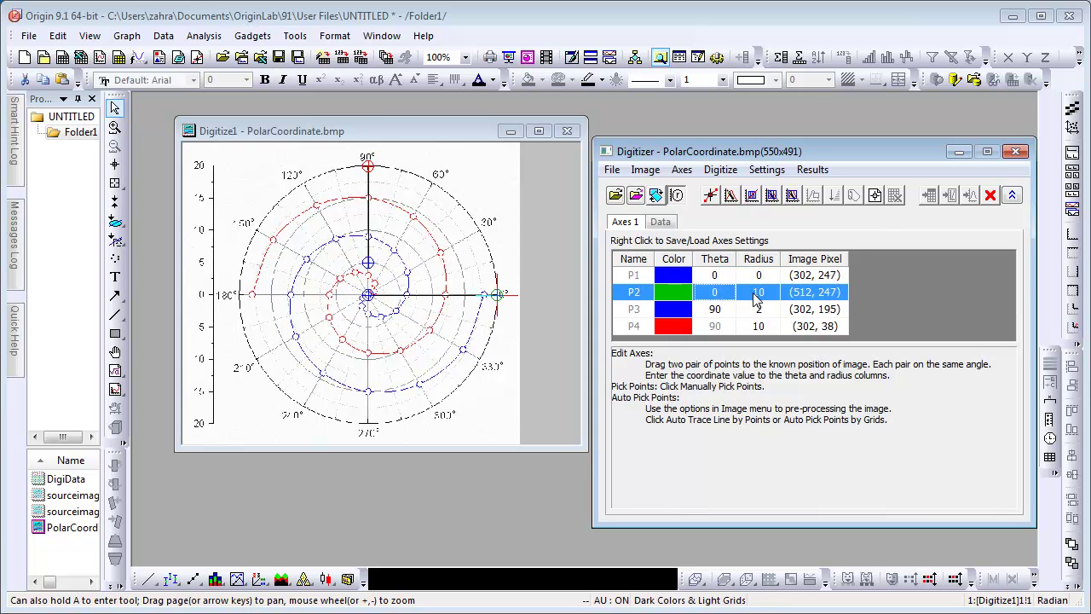
{"action": "left_click", "coordinate": [756, 295]}
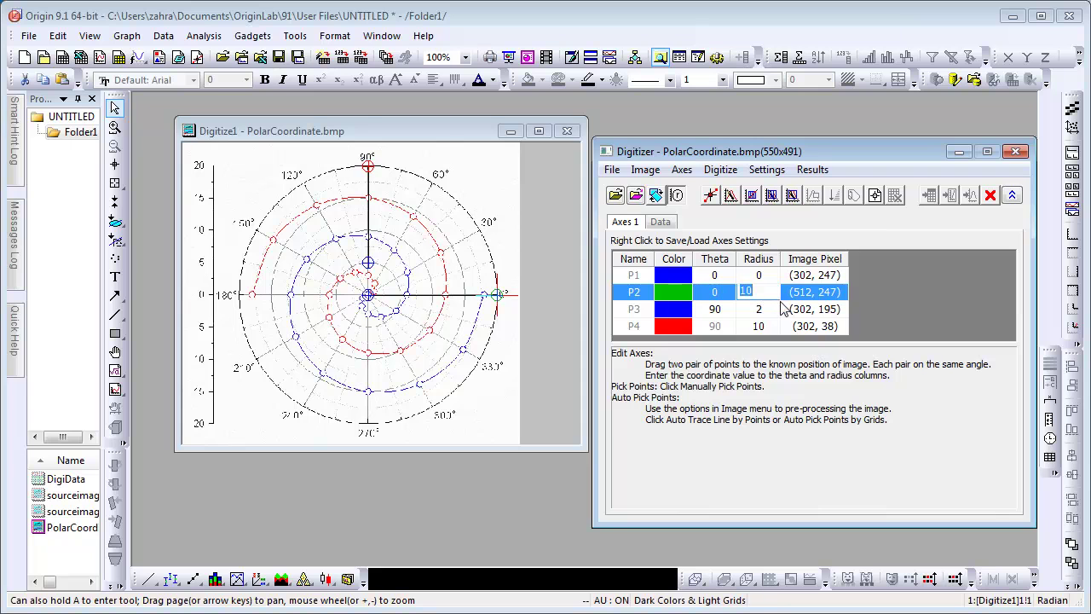
{"action": "type", "text": "2"}
{"action": "left_click", "coordinate": [721, 311]}
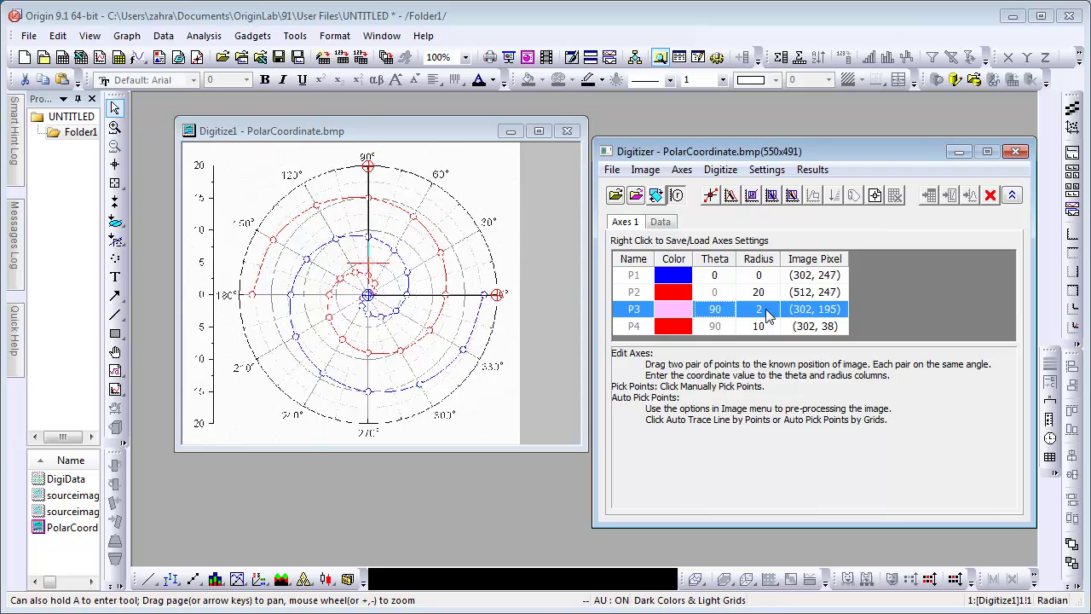
Set the radius of P3 to 5 and P4 to 20
{"action": "left_click", "coordinate": [767, 314]}
{"action": "type", "text": "5"}
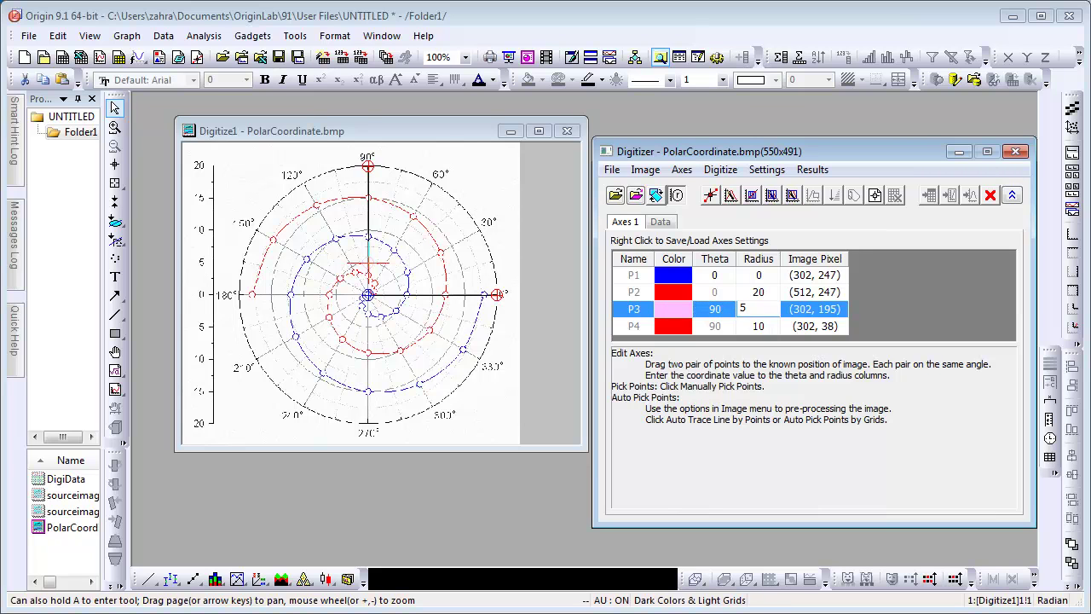
{"action": "left_click", "coordinate": [764, 331]}
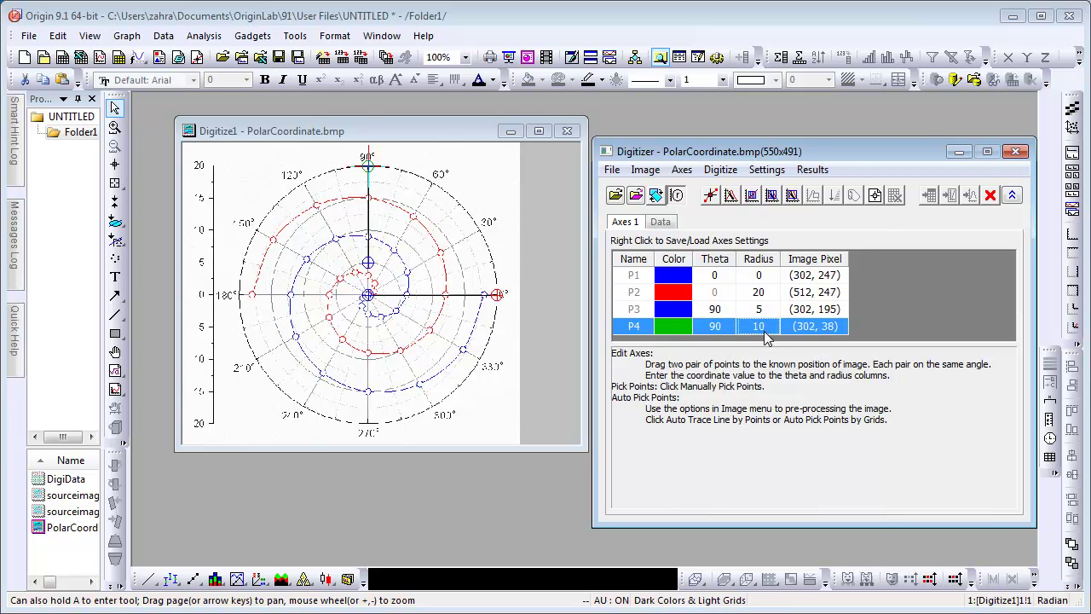
{"action": "type", "text": "20"}
{"action": "key", "text": "Return"}
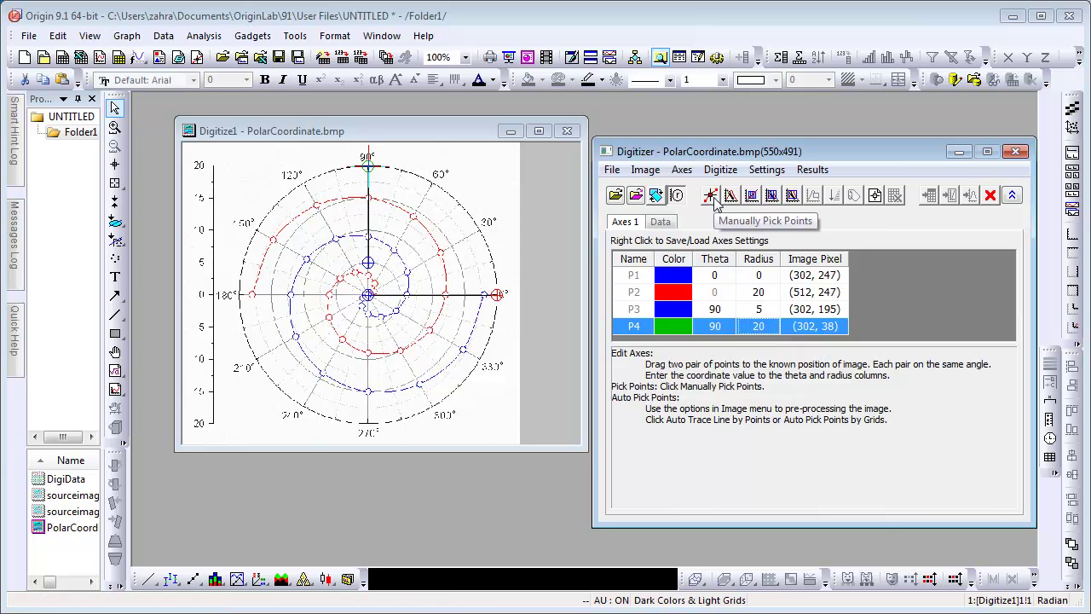
Manually pick points all around the blue polar curve and plot them in a DigiPlot graph
{"action": "left_click", "coordinate": [710, 196]}
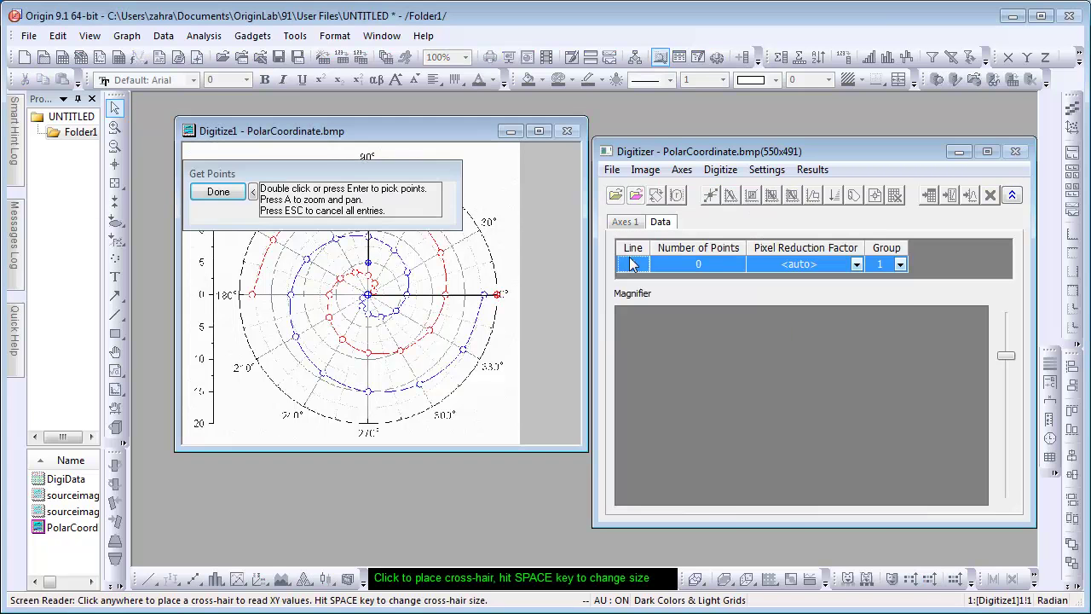
{"action": "left_click", "coordinate": [397, 311]}
{"action": "left_click", "coordinate": [408, 294]}
{"action": "left_click", "coordinate": [407, 273]}
{"action": "left_click", "coordinate": [392, 252]}
{"action": "left_click", "coordinate": [368, 238]}
{"action": "left_click", "coordinate": [337, 236]}
{"action": "left_click", "coordinate": [306, 258]}
{"action": "left_click", "coordinate": [290, 295]}
{"action": "left_click", "coordinate": [295, 335]}
{"action": "left_click", "coordinate": [321, 372]}
{"action": "left_click", "coordinate": [369, 391]}
{"action": "left_click", "coordinate": [420, 383]}
{"action": "left_click", "coordinate": [462, 350]}
{"action": "left_click", "coordinate": [486, 294]}
{"action": "key", "text": "ctrl+Return"}
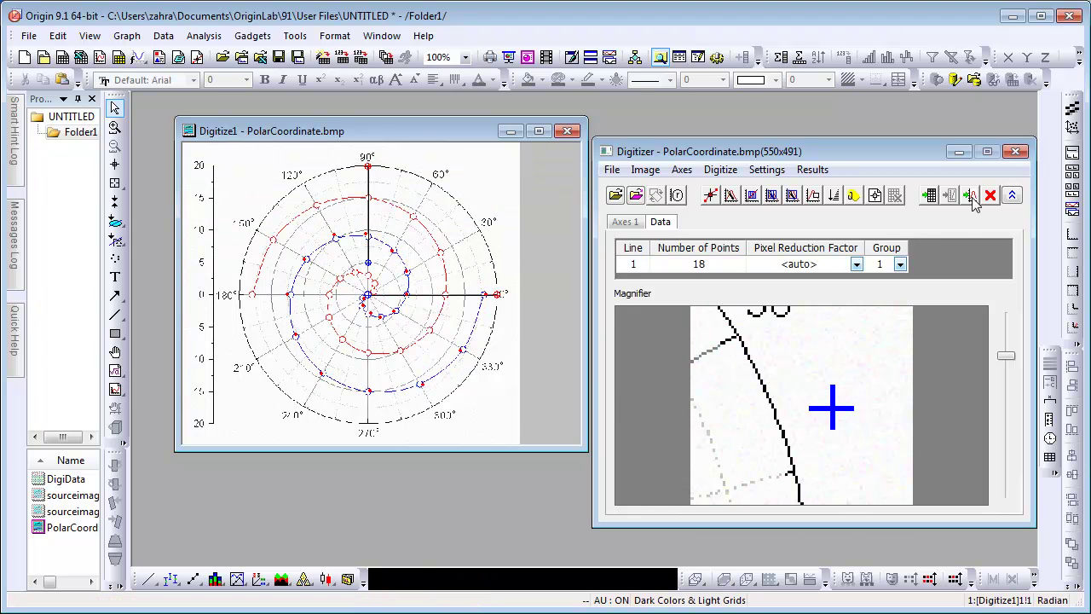
{"action": "left_click", "coordinate": [970, 195]}
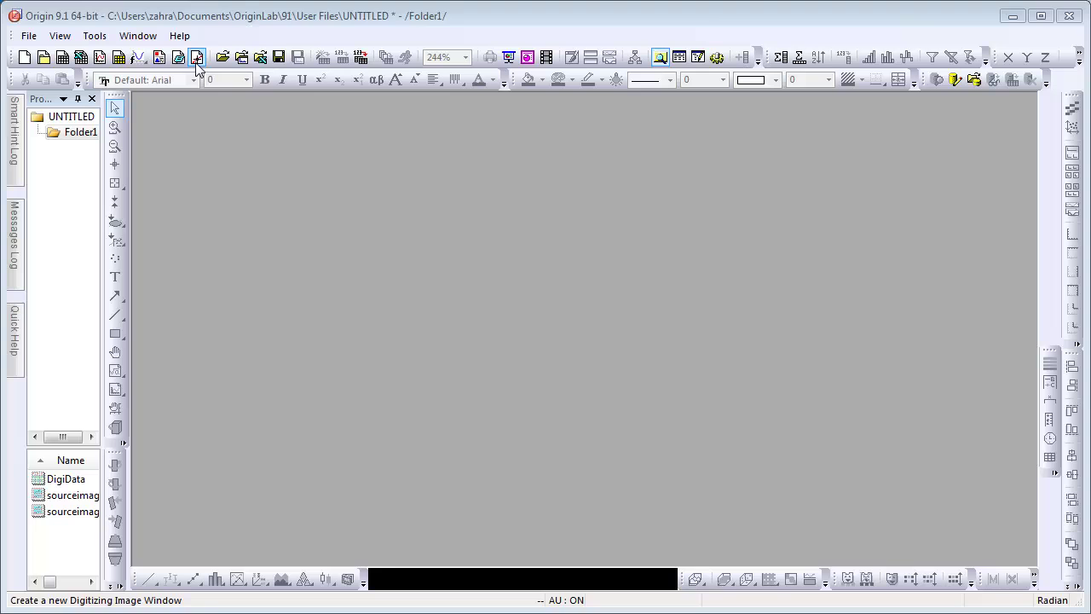
Open TernaryCoordinate.bmp and apply ternary axes, keeping Counter-clockwise and the [0, 1] range
{"action": "left_click", "coordinate": [196, 60]}
{"action": "left_click", "coordinate": [475, 317]}
{"action": "double_click", "coordinate": [475, 317]}
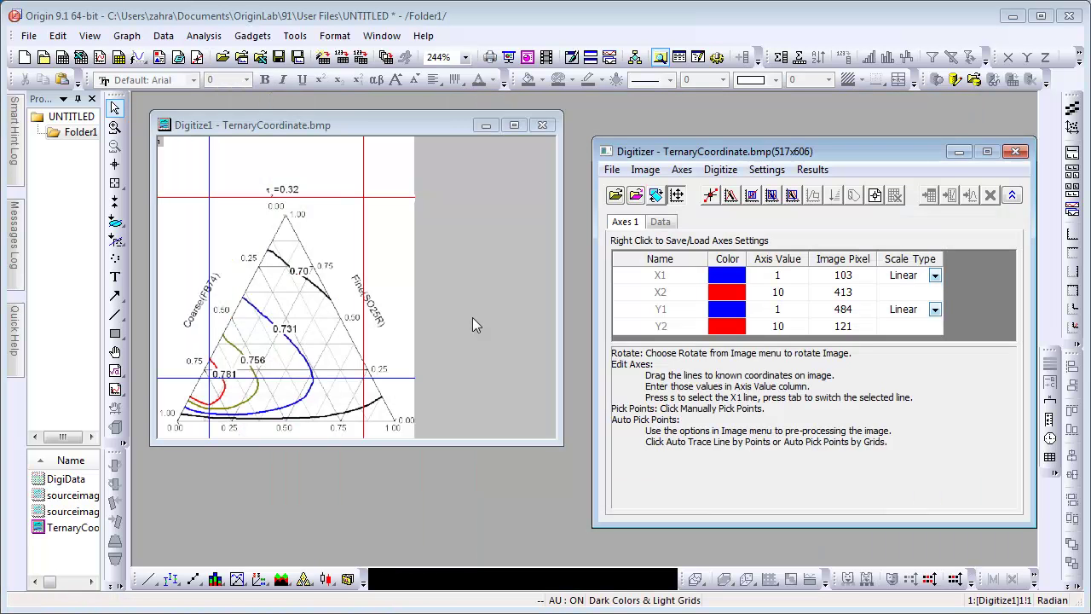
{"action": "left_click", "coordinate": [681, 170]}
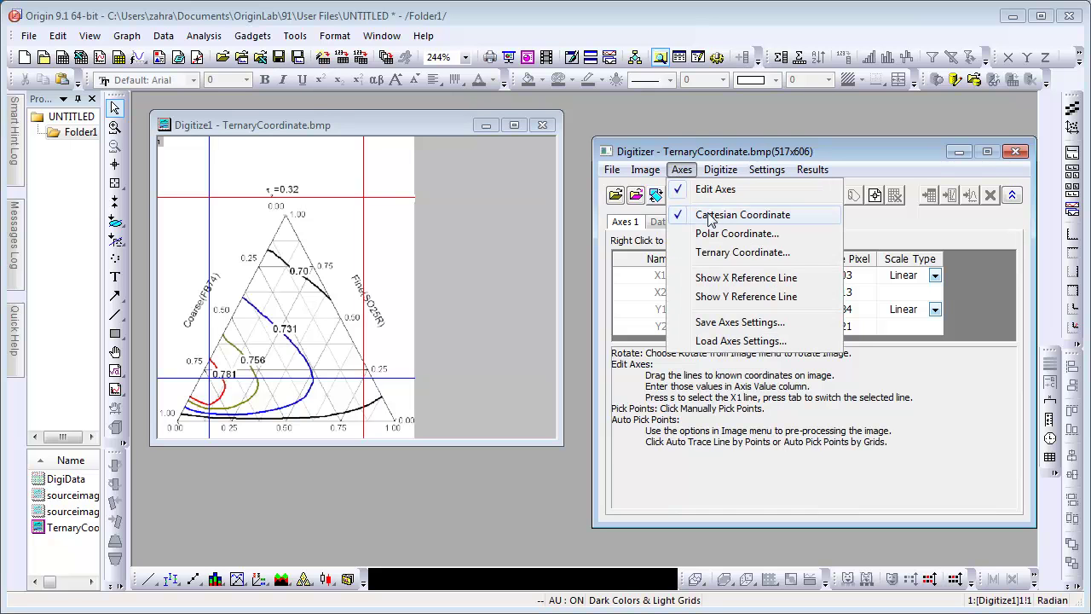
{"action": "left_click", "coordinate": [723, 256]}
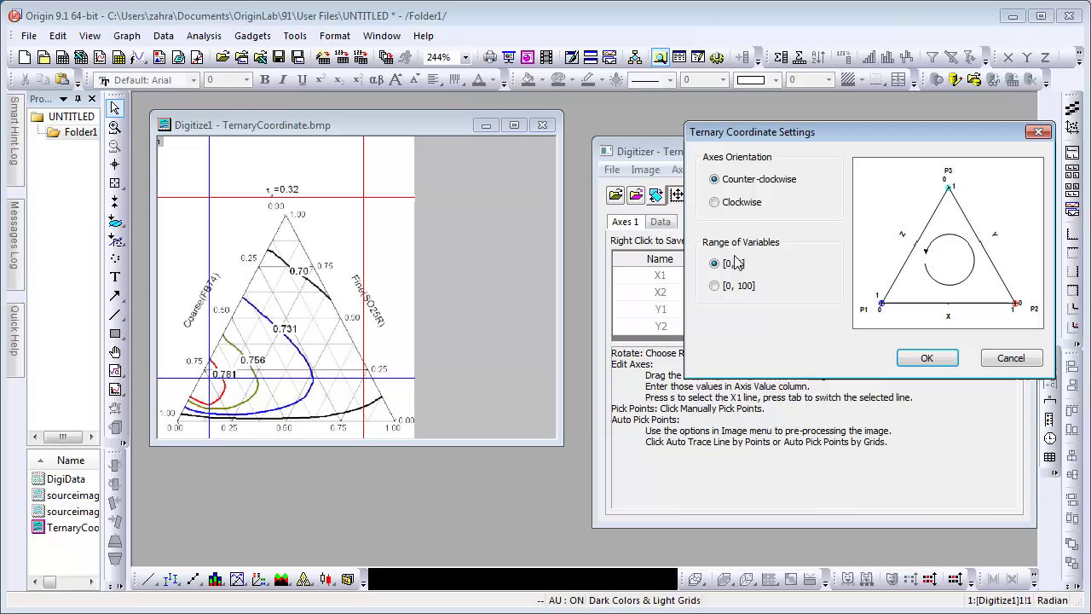
{"action": "left_click", "coordinate": [909, 361]}
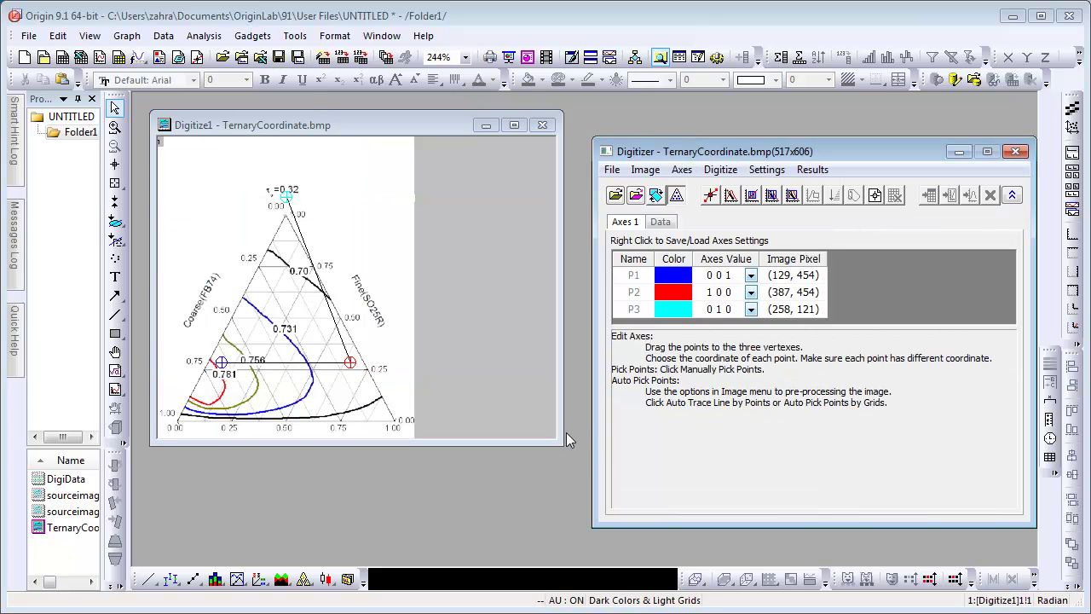
Drag ternary points P1, P2 and P3 onto the vertices, P2 at (475, 571) and P3 at (257, 157)
{"action": "left_click_drag", "start_coordinate": [561, 443], "coordinate": [697, 516]}
{"action": "left_click", "coordinate": [237, 416]}
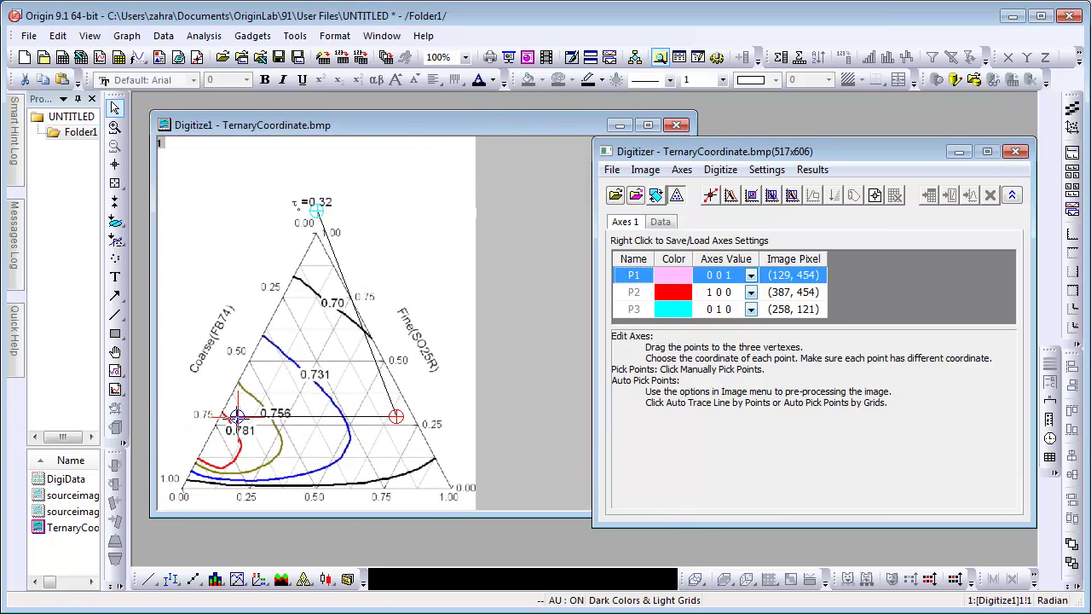
{"action": "scroll", "coordinate": [237, 416], "scroll_direction": "up", "scroll_amount": 5}
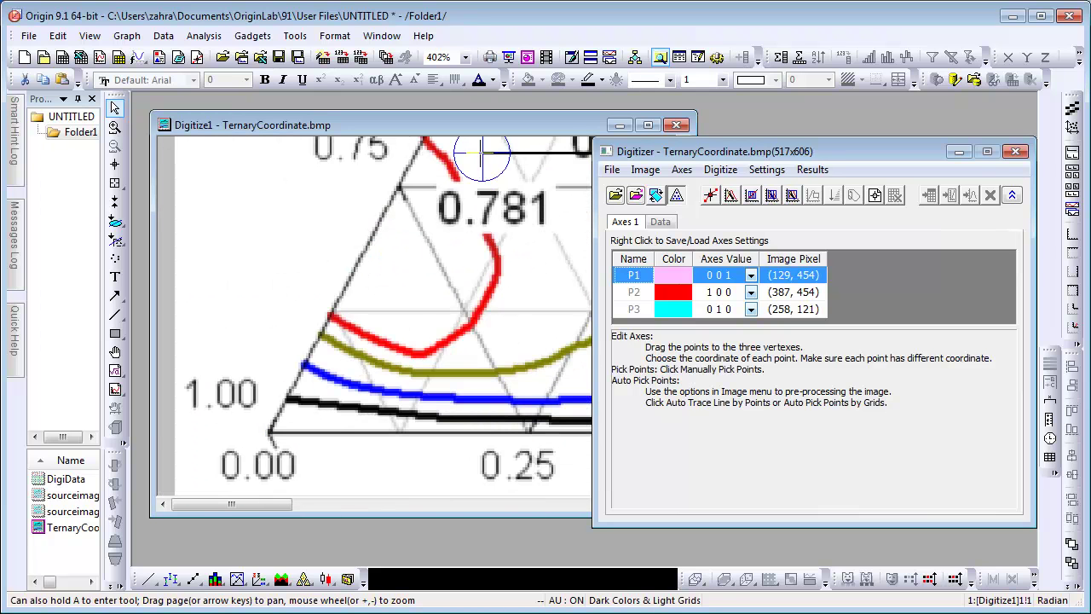
{"action": "mouse_move", "coordinate": [482, 158]}
{"action": "left_mouse_down"}
{"action": "mouse_move", "coordinate": [487, 133]}
{"action": "mouse_move", "coordinate": [305, 244]}
{"action": "mouse_move", "coordinate": [312, 176]}
{"action": "left_mouse_up"}
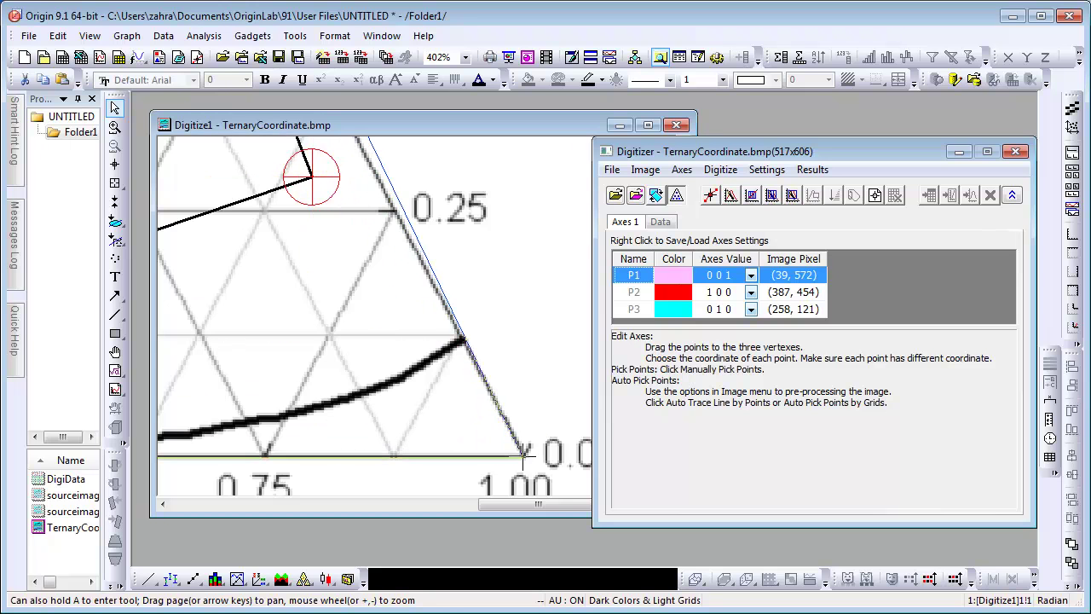
{"action": "left_click_drag", "start_coordinate": [520, 458], "coordinate": [522, 458]}
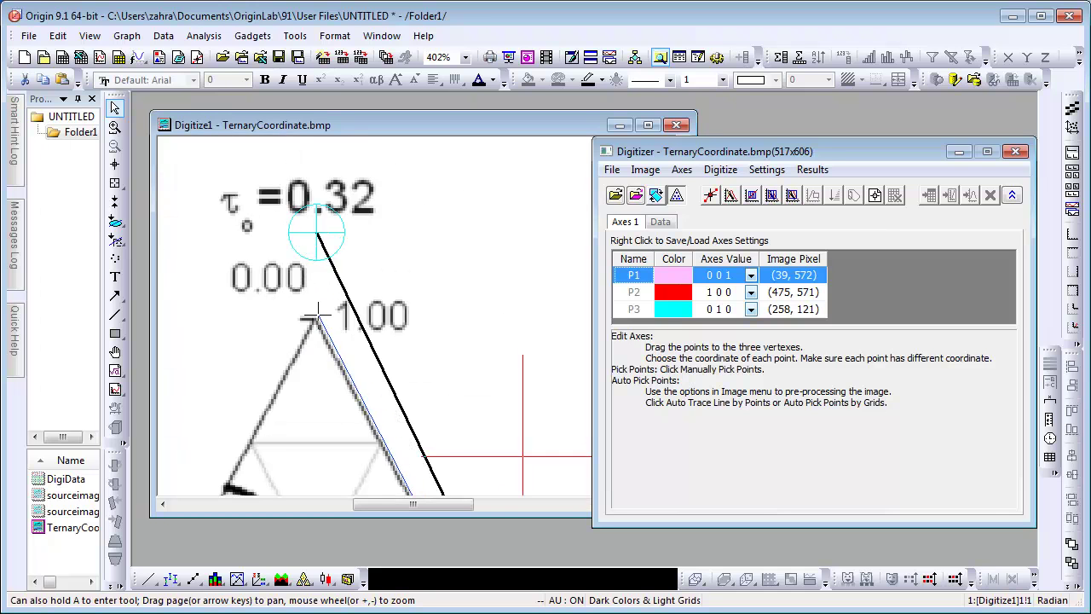
{"action": "left_click_drag", "start_coordinate": [313, 320], "coordinate": [314, 320]}
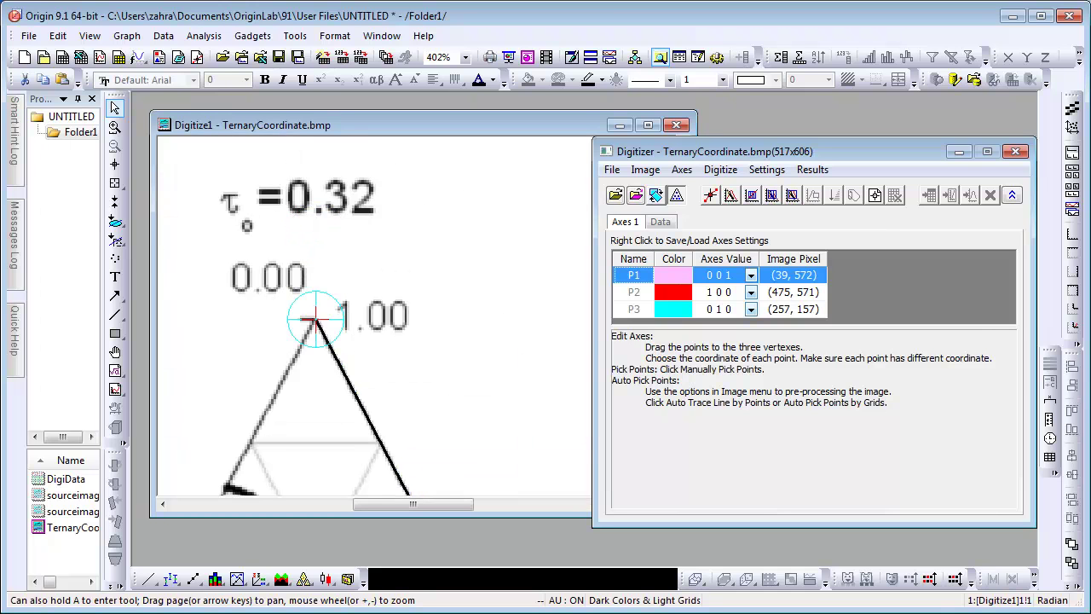
{"action": "scroll", "coordinate": [443, 328], "scroll_direction": "down", "scroll_amount": 5}
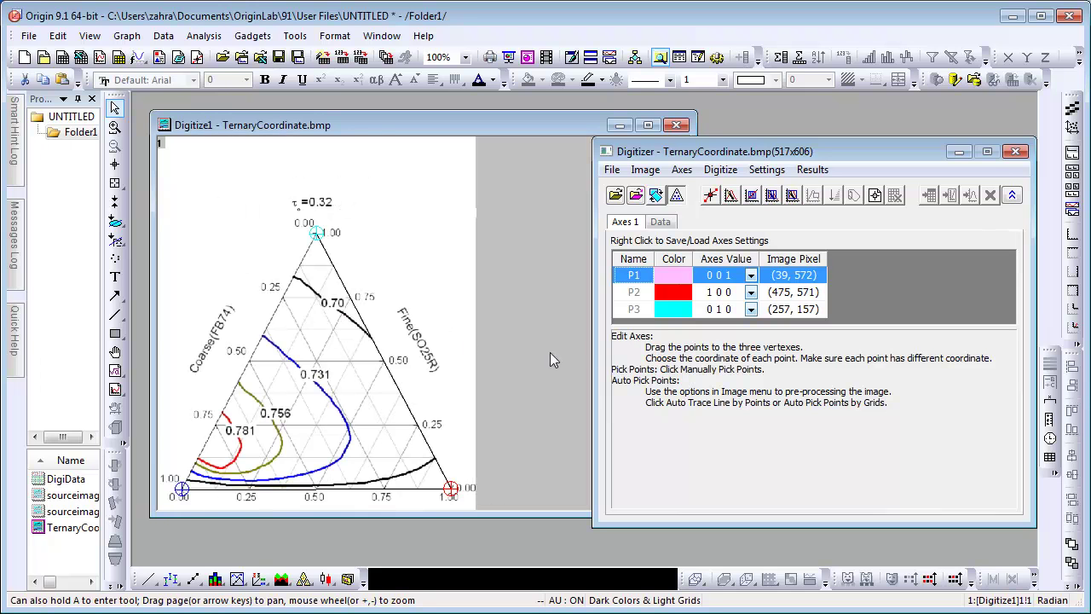
{"action": "left_click", "coordinate": [750, 277]}
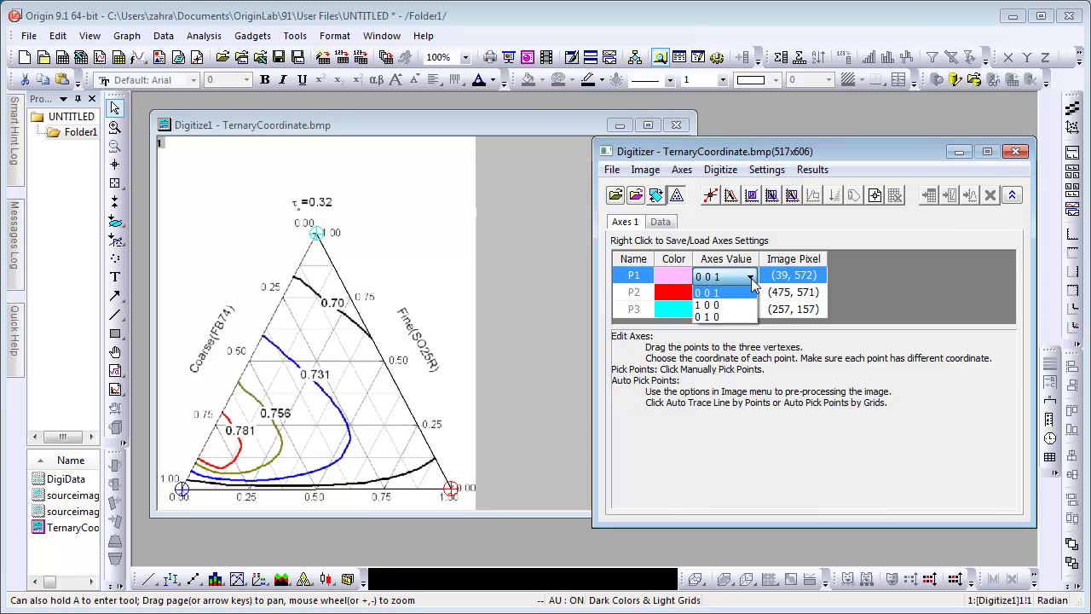
{"action": "left_click", "coordinate": [748, 292]}
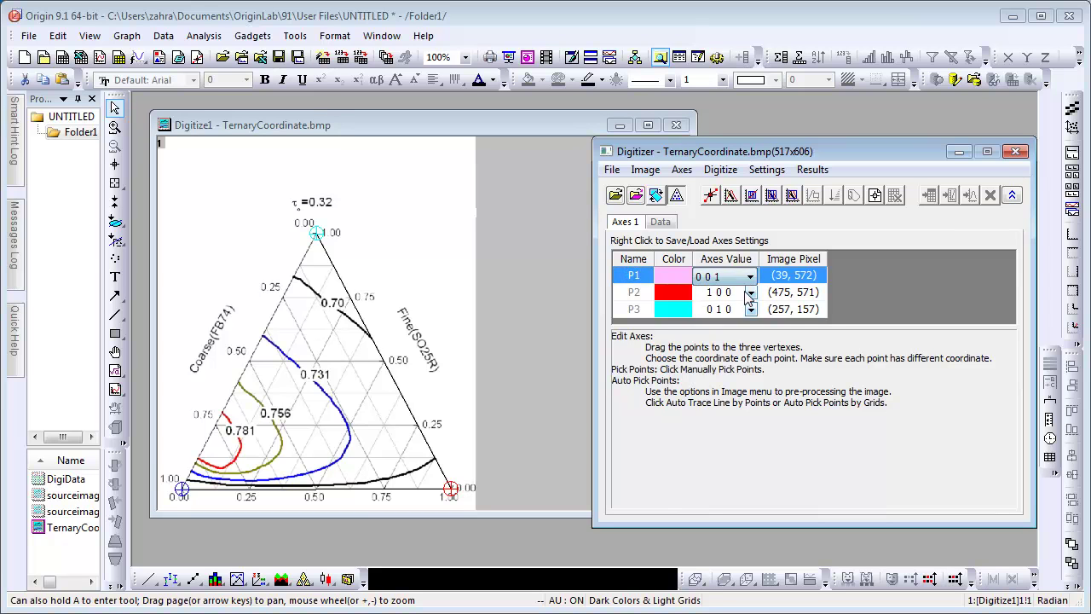
{"action": "left_click", "coordinate": [635, 293]}
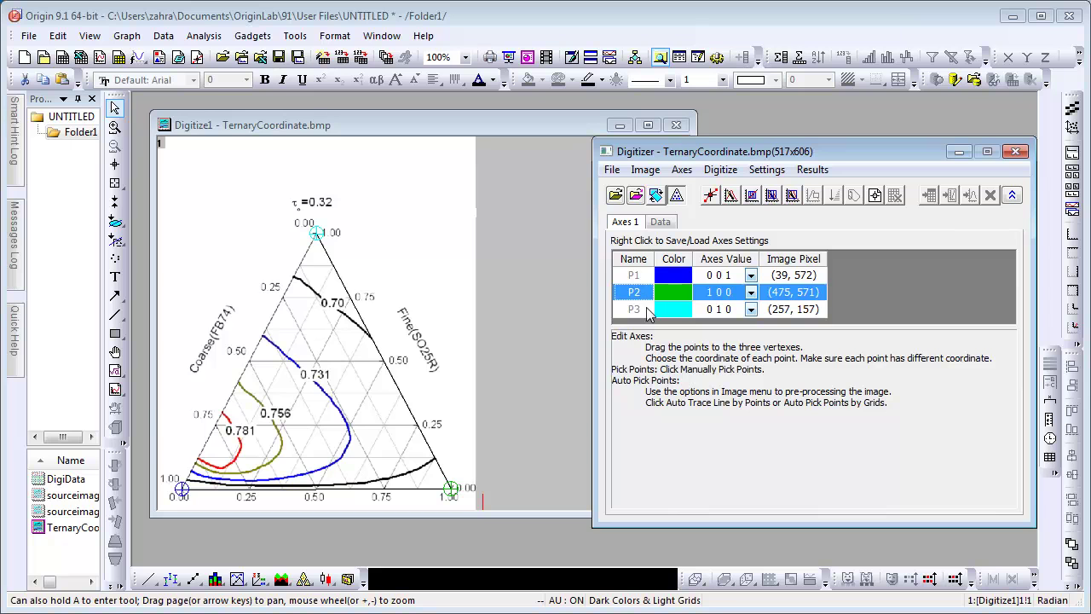
{"action": "left_click", "coordinate": [649, 314]}
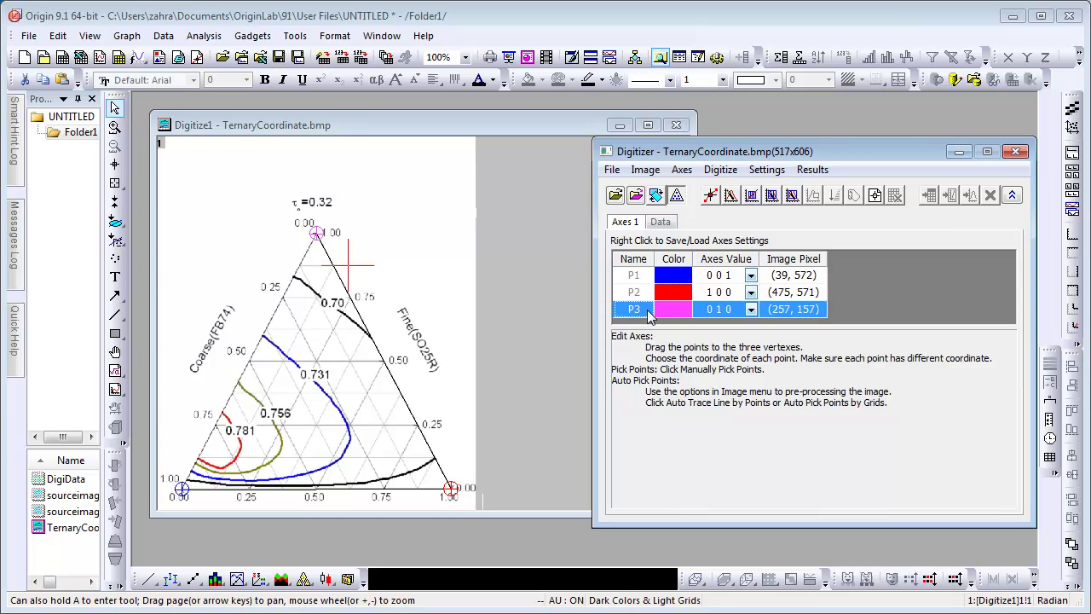
Auto-trace the blue 0.731 curve into 56 points and plot them as PickedData1 in ternary graph DigiPlot1
{"action": "left_click", "coordinate": [730, 195]}
{"action": "left_click", "coordinate": [326, 393]}
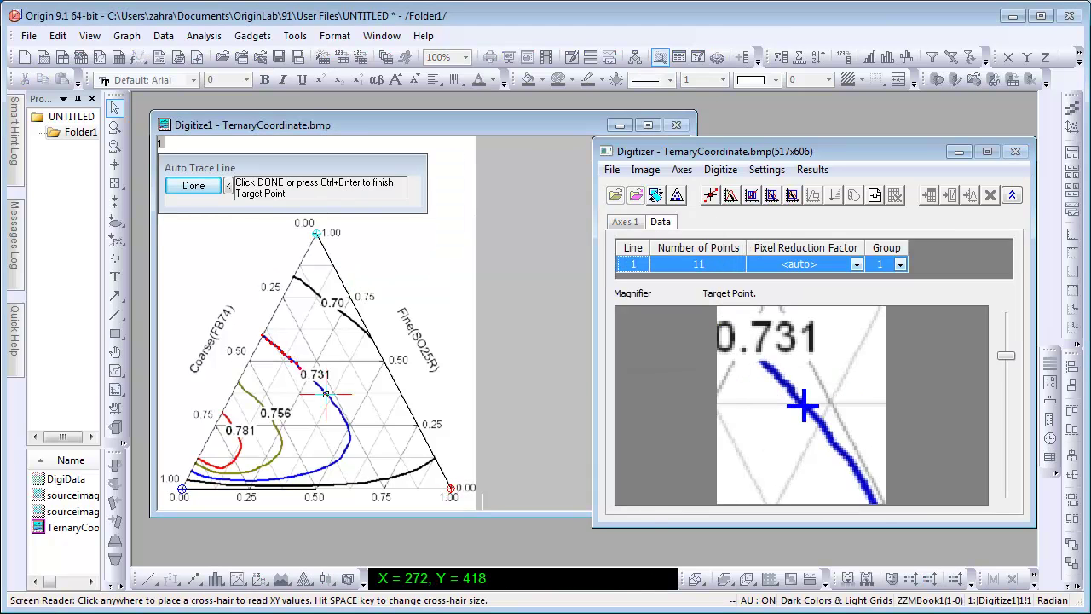
{"action": "key", "text": "Return"}
{"action": "double_click", "coordinate": [308, 375]}
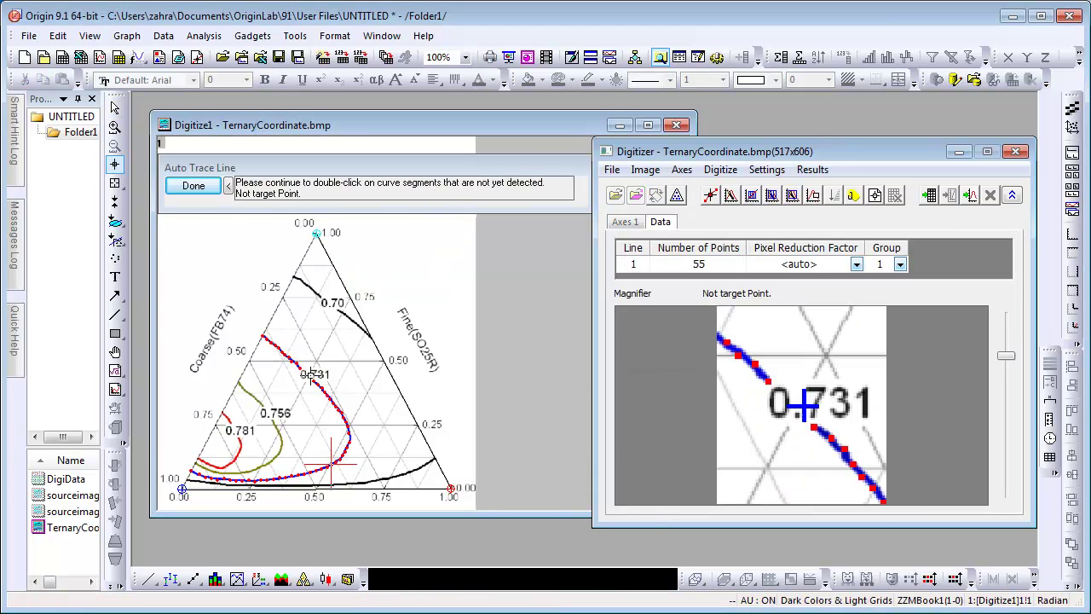
{"action": "double_click", "coordinate": [308, 375]}
{"action": "left_click", "coordinate": [193, 187]}
{"action": "left_click", "coordinate": [969, 195]}
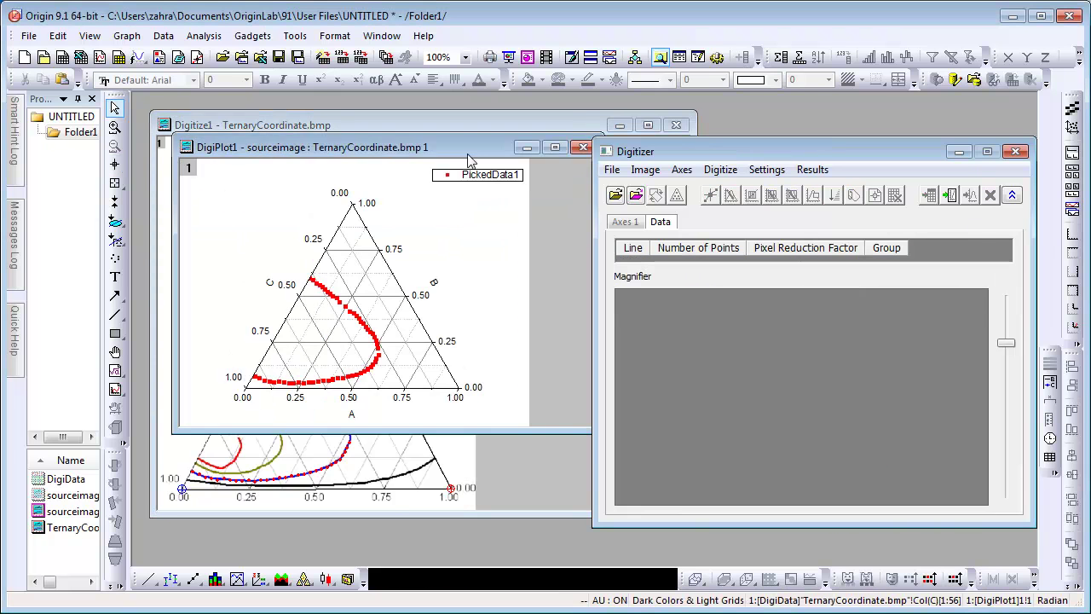